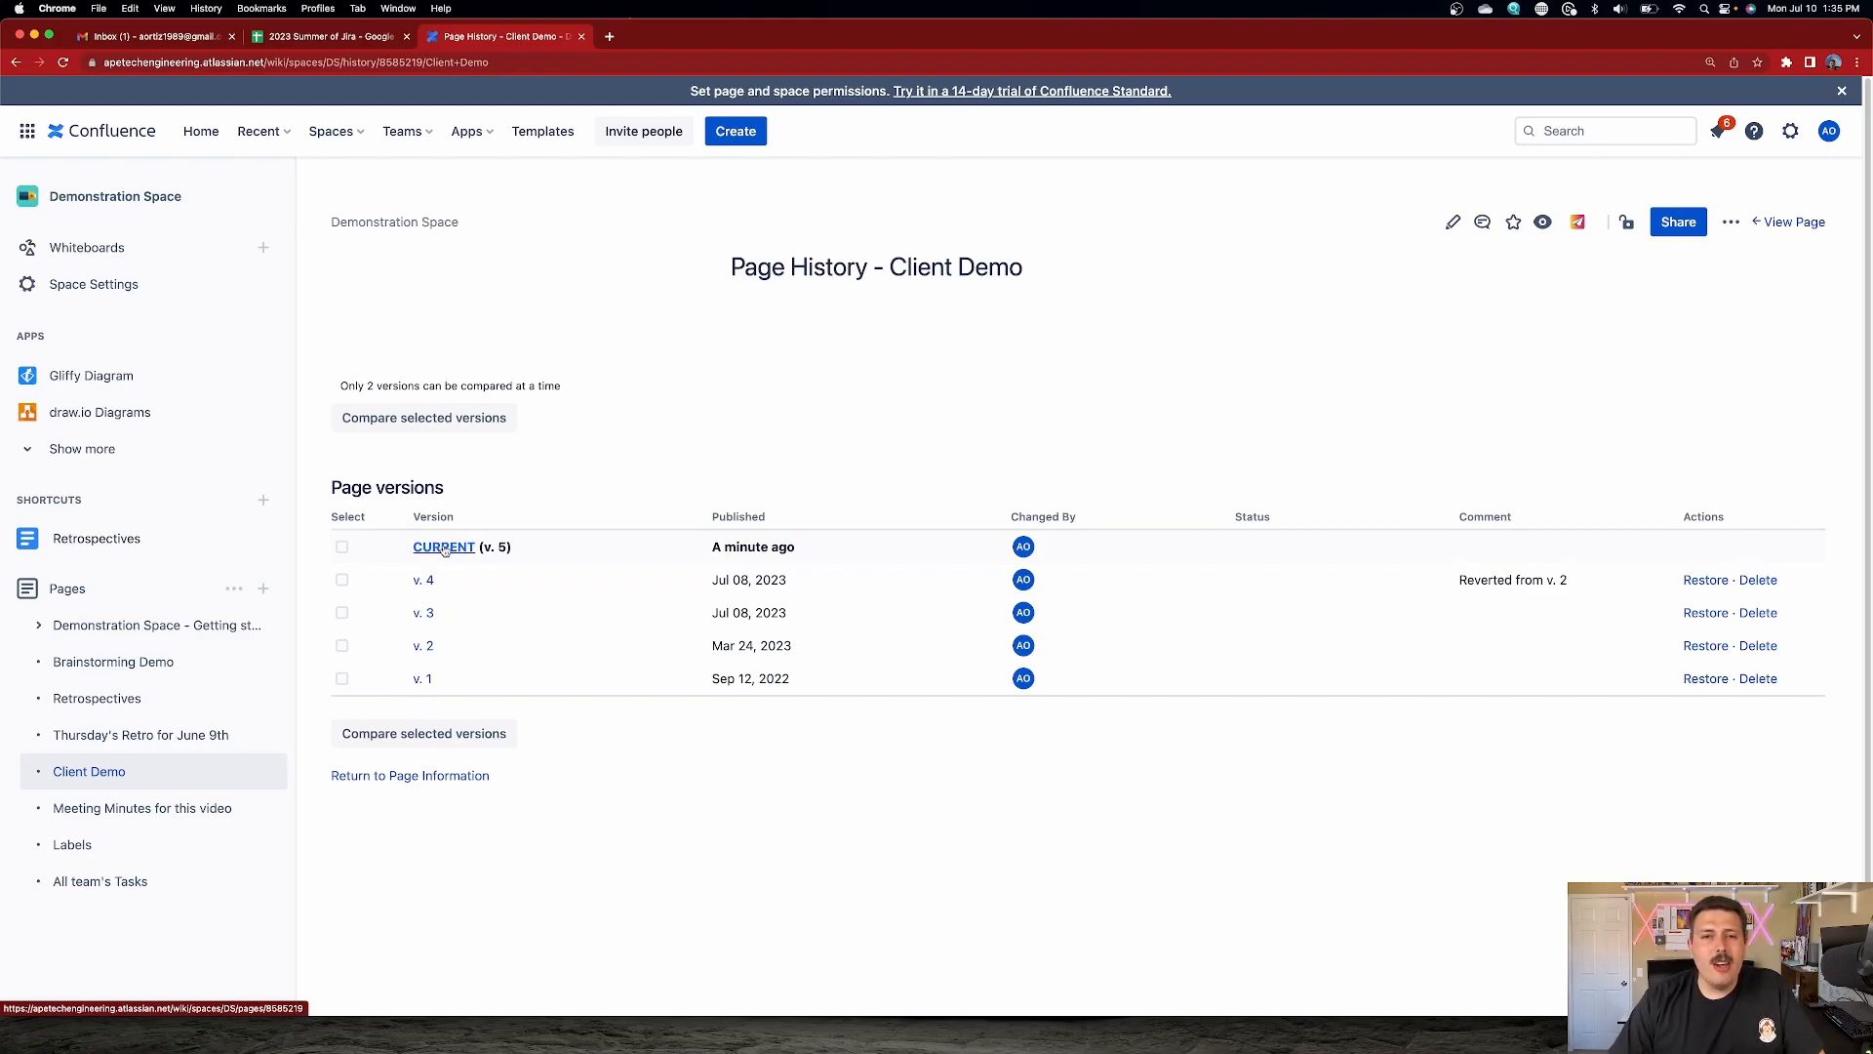
- View the current version of the Client Demo page, check its action item text, and return to the page history
left_click(444, 547)
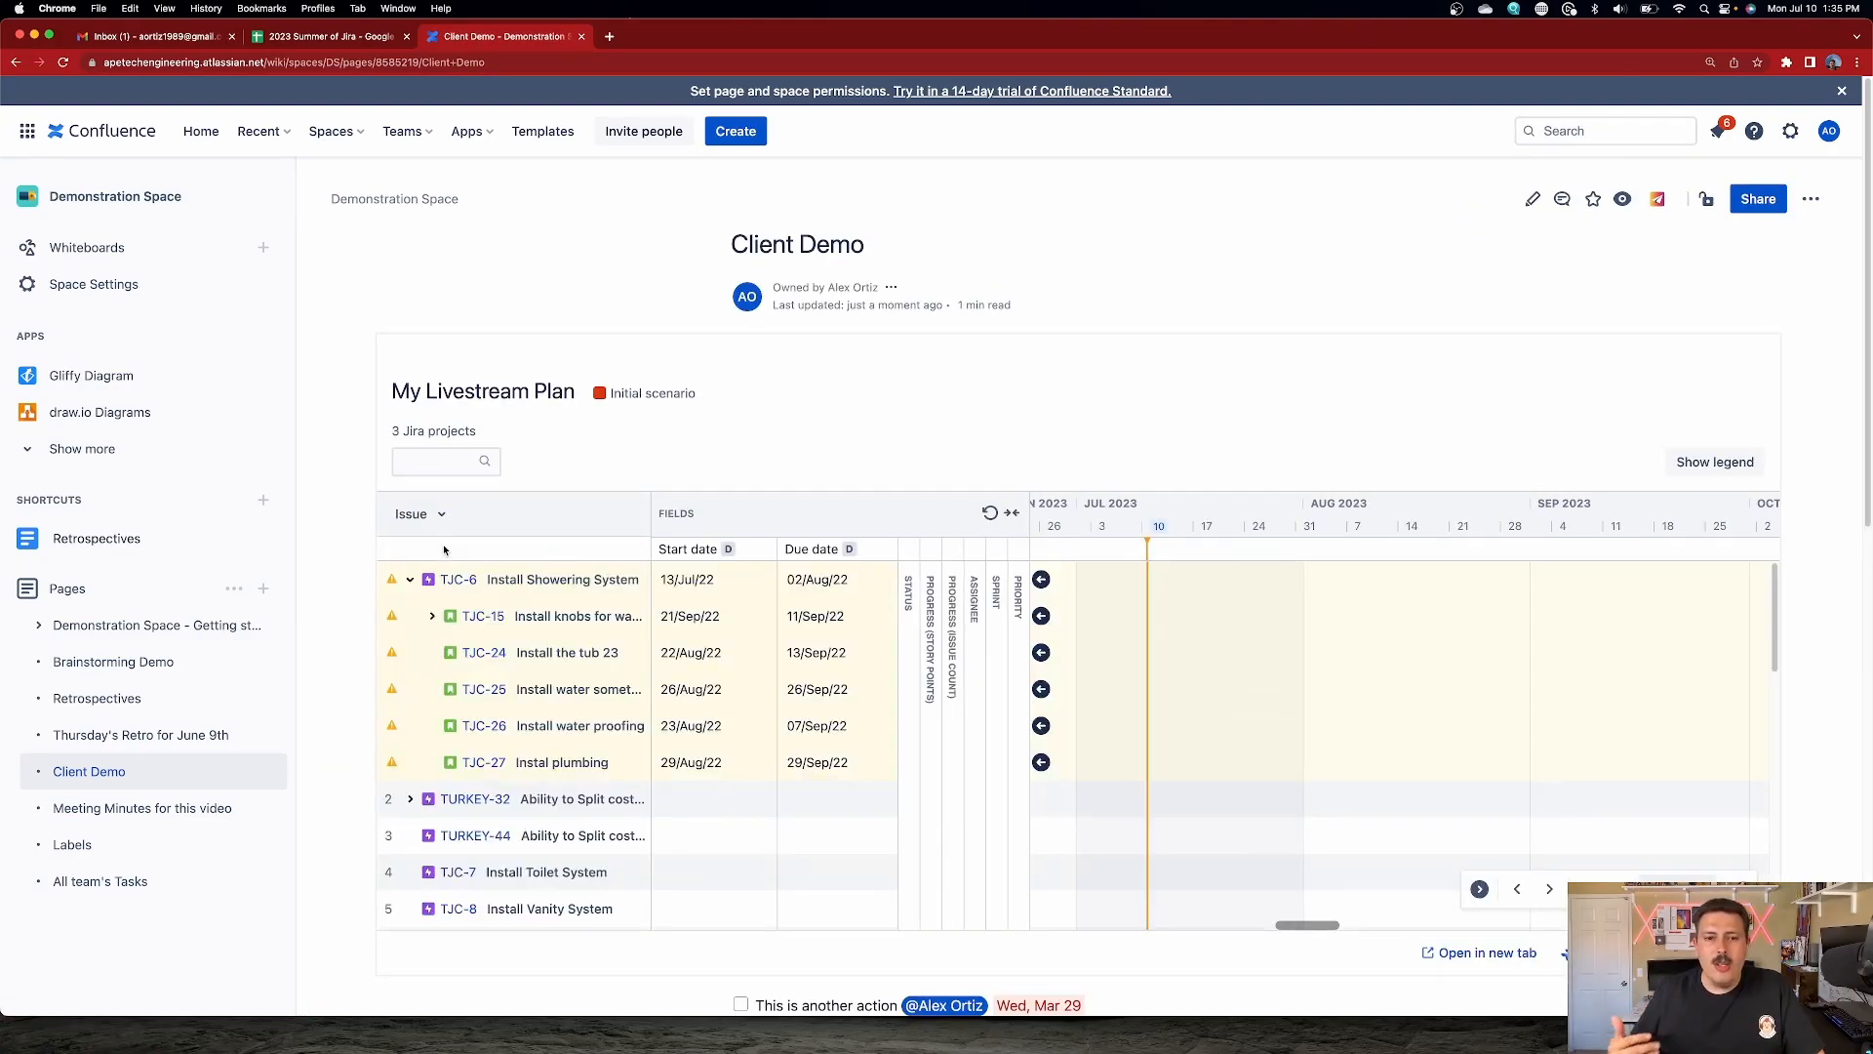
scroll(1174, 453, "down", 5)
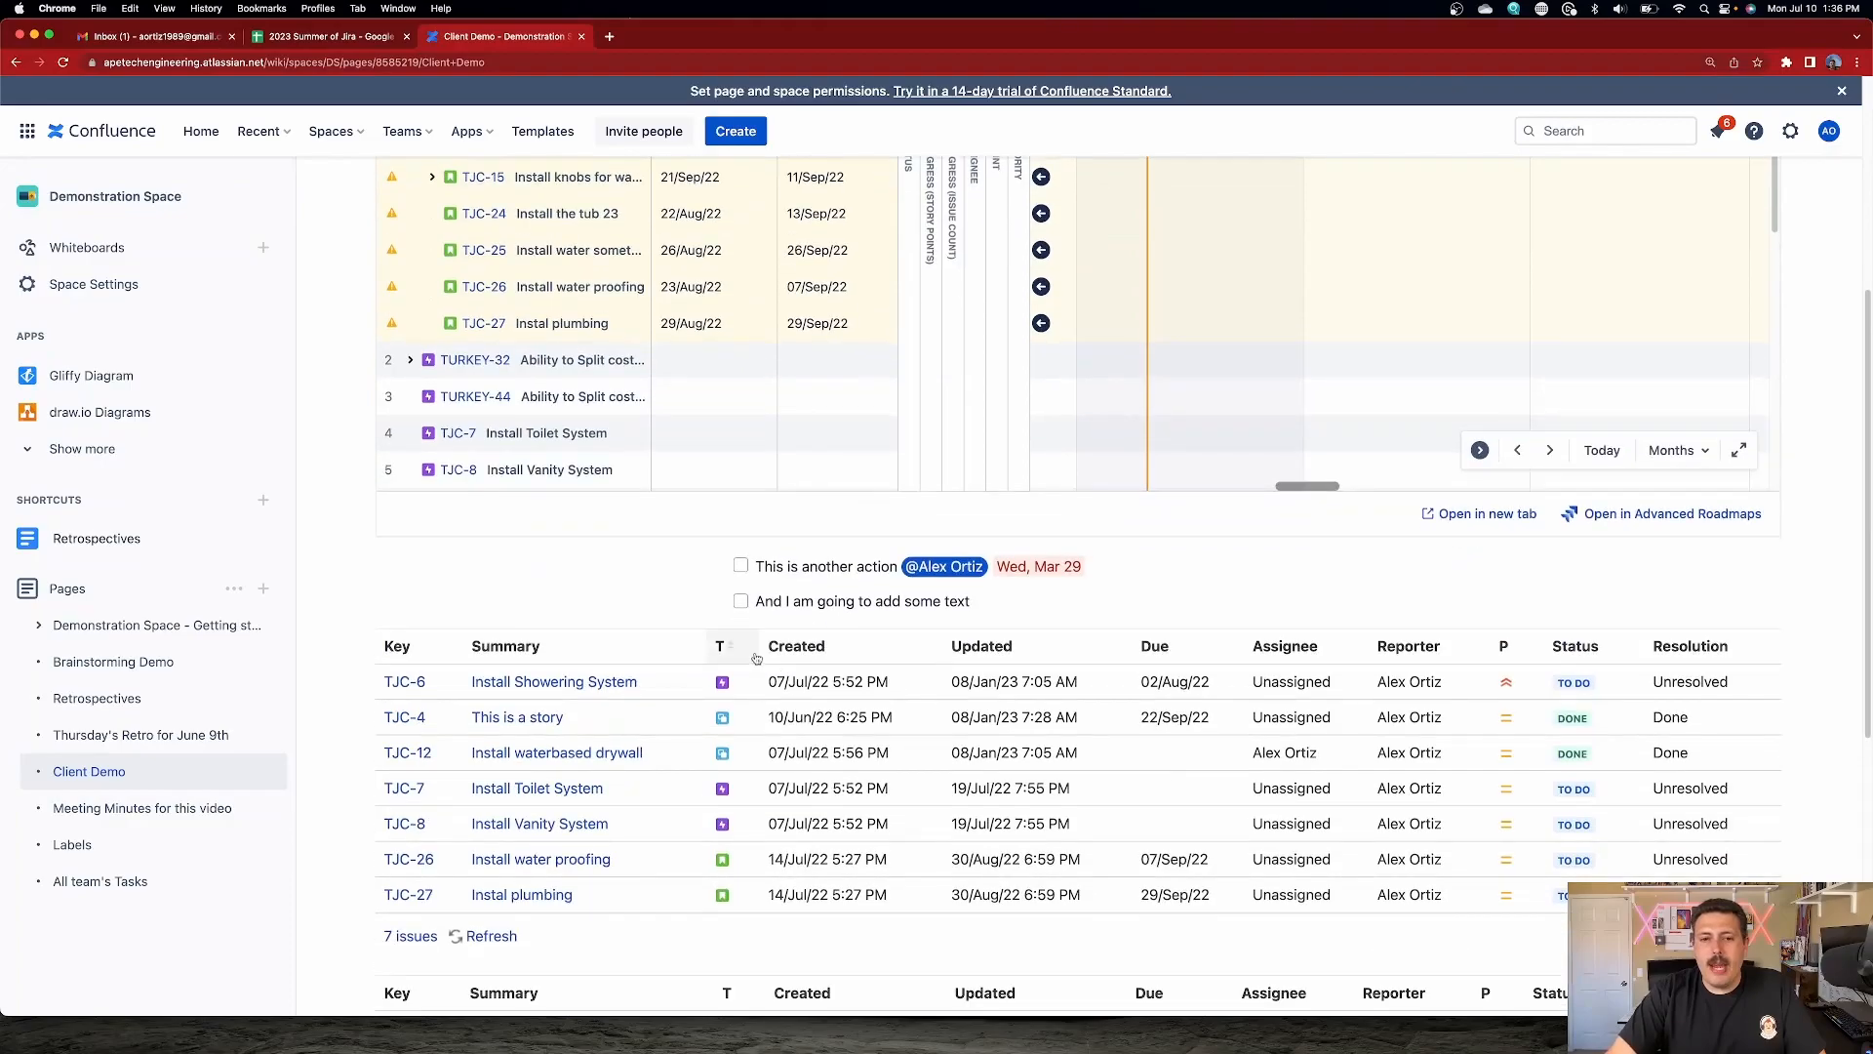
left_click_drag(776, 602, 1014, 626)
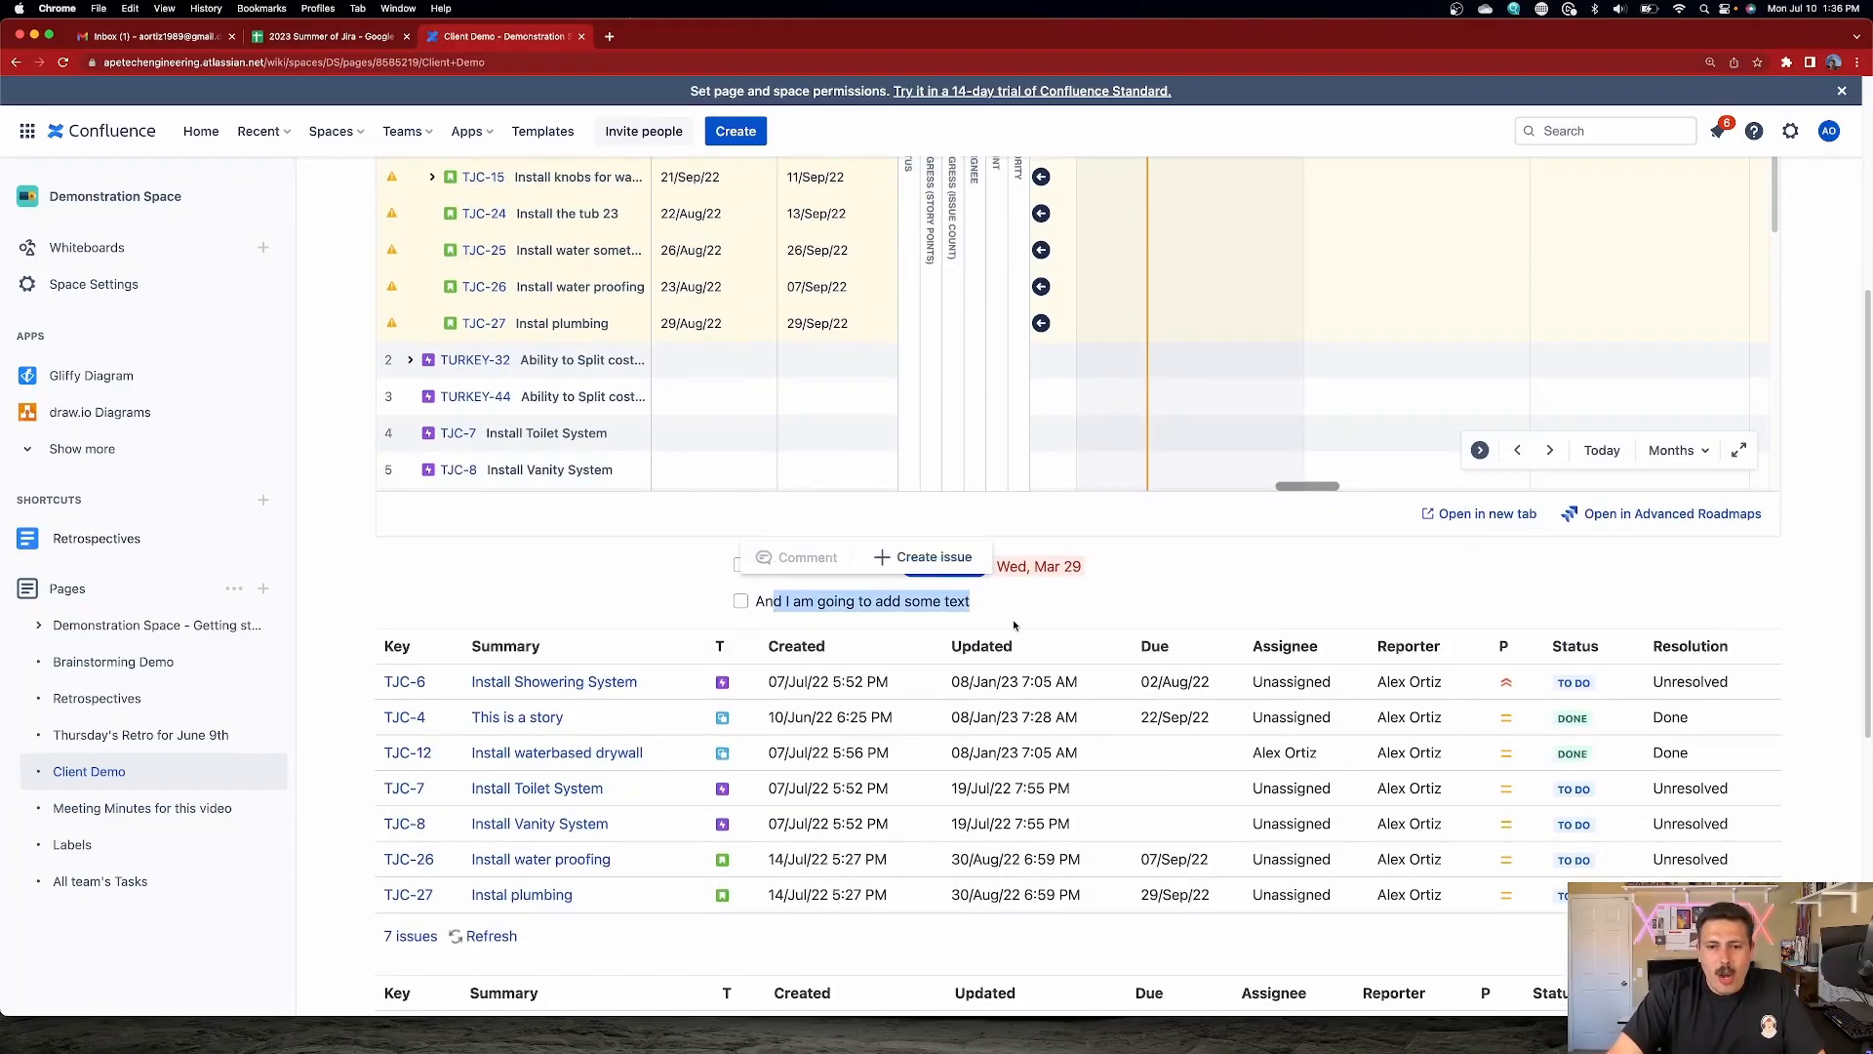
scroll(1015, 625, "up", 5)
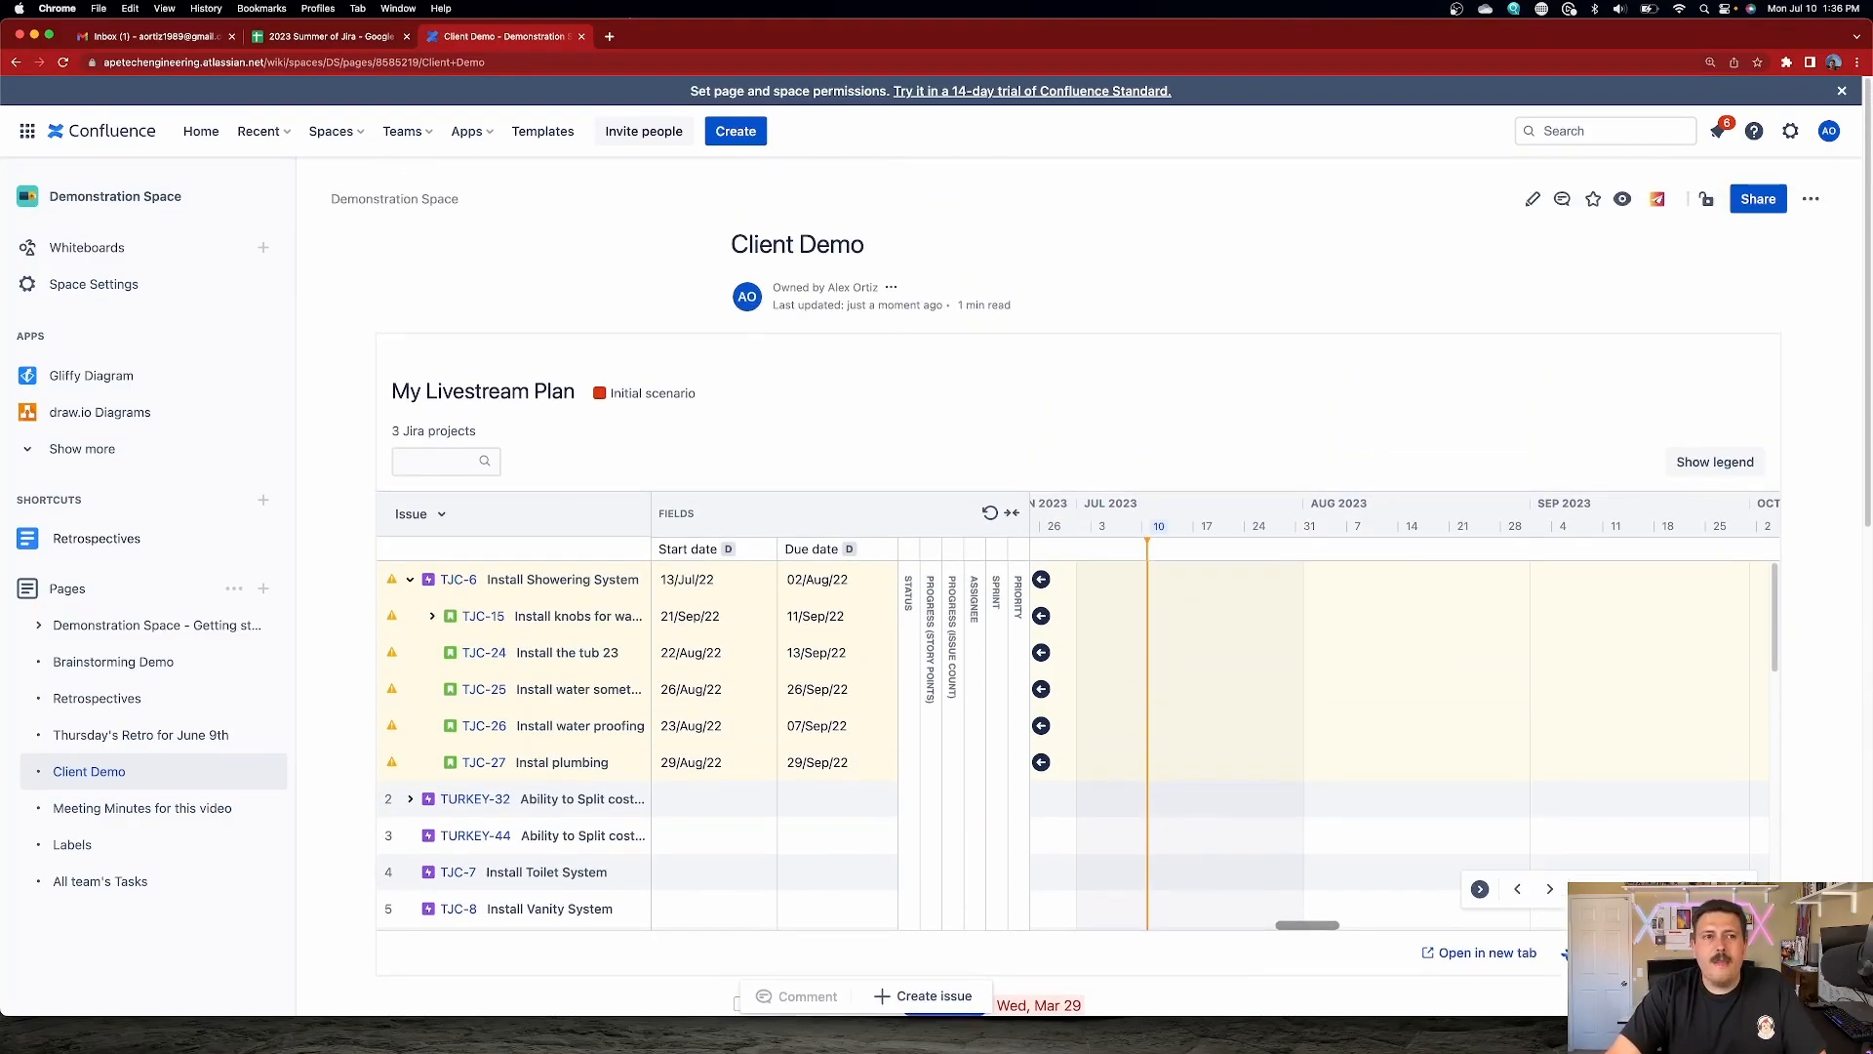
left_click(15, 62)
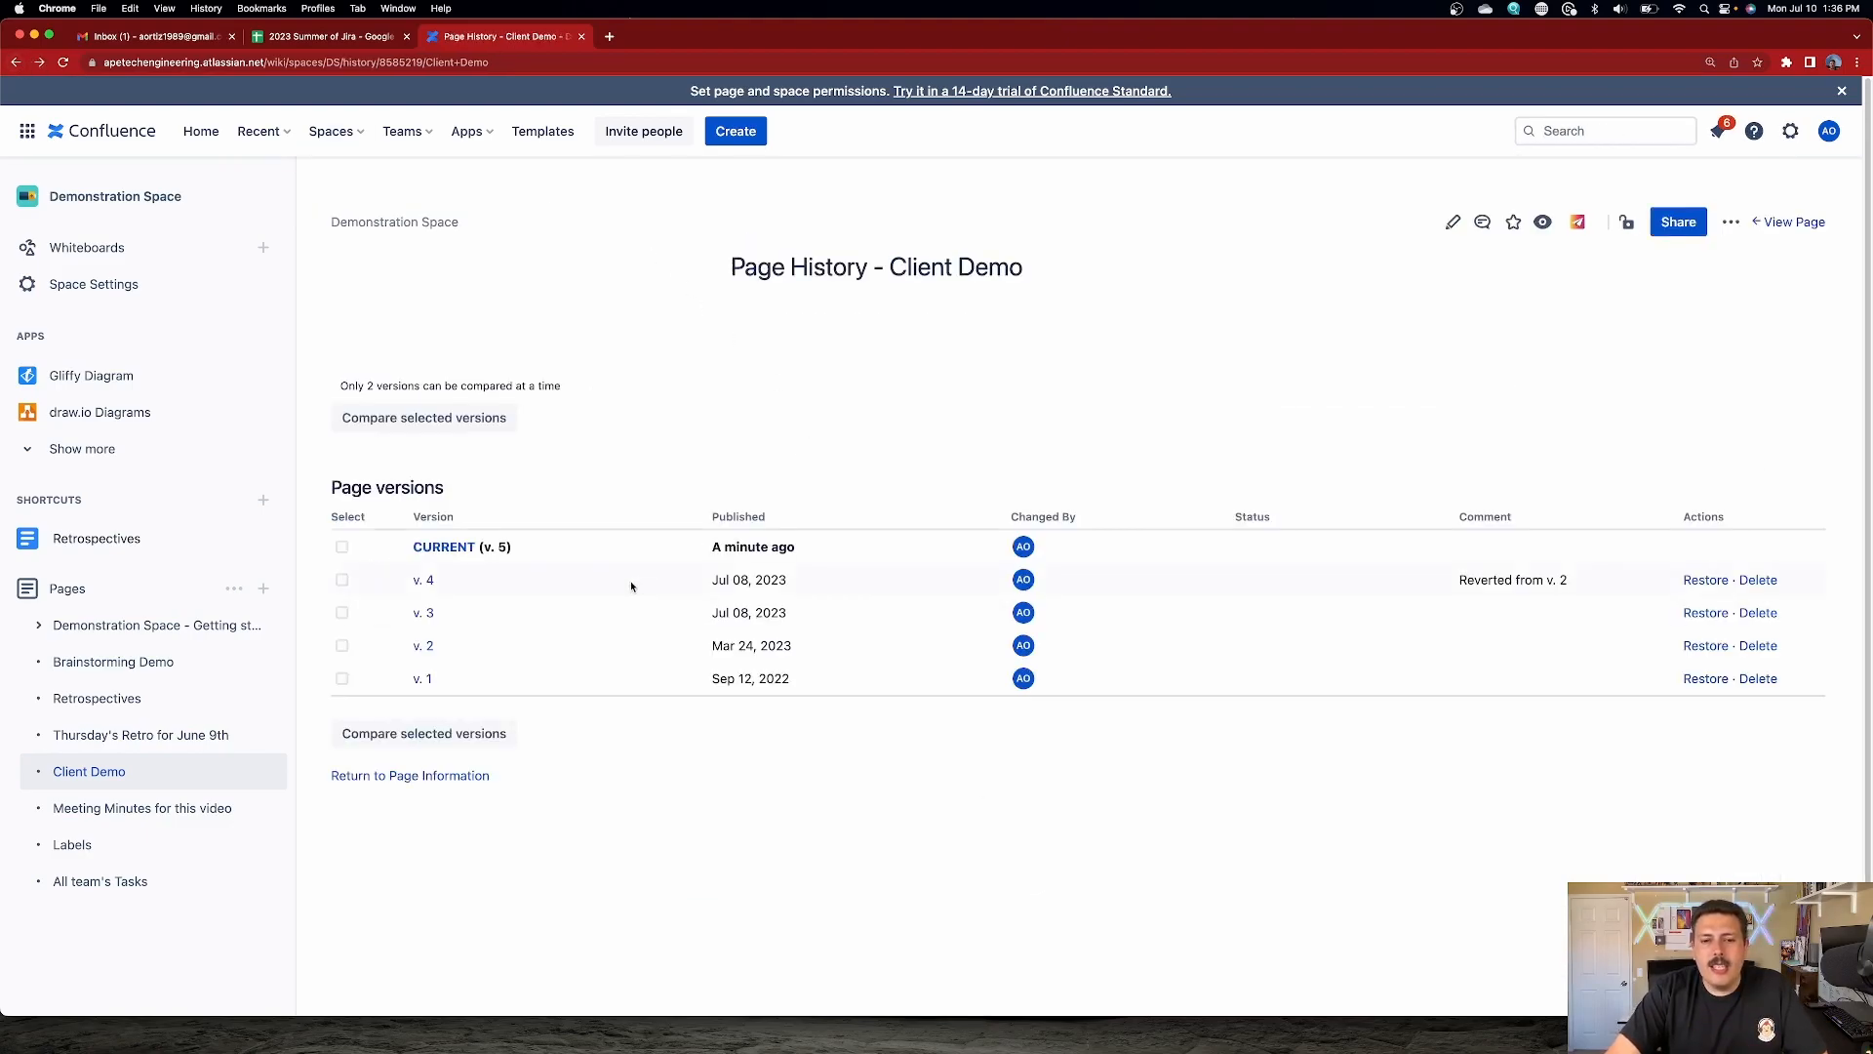
- Open version 2 of the Client Demo page from its history and review the old-version notice and action item
left_click(425, 646)
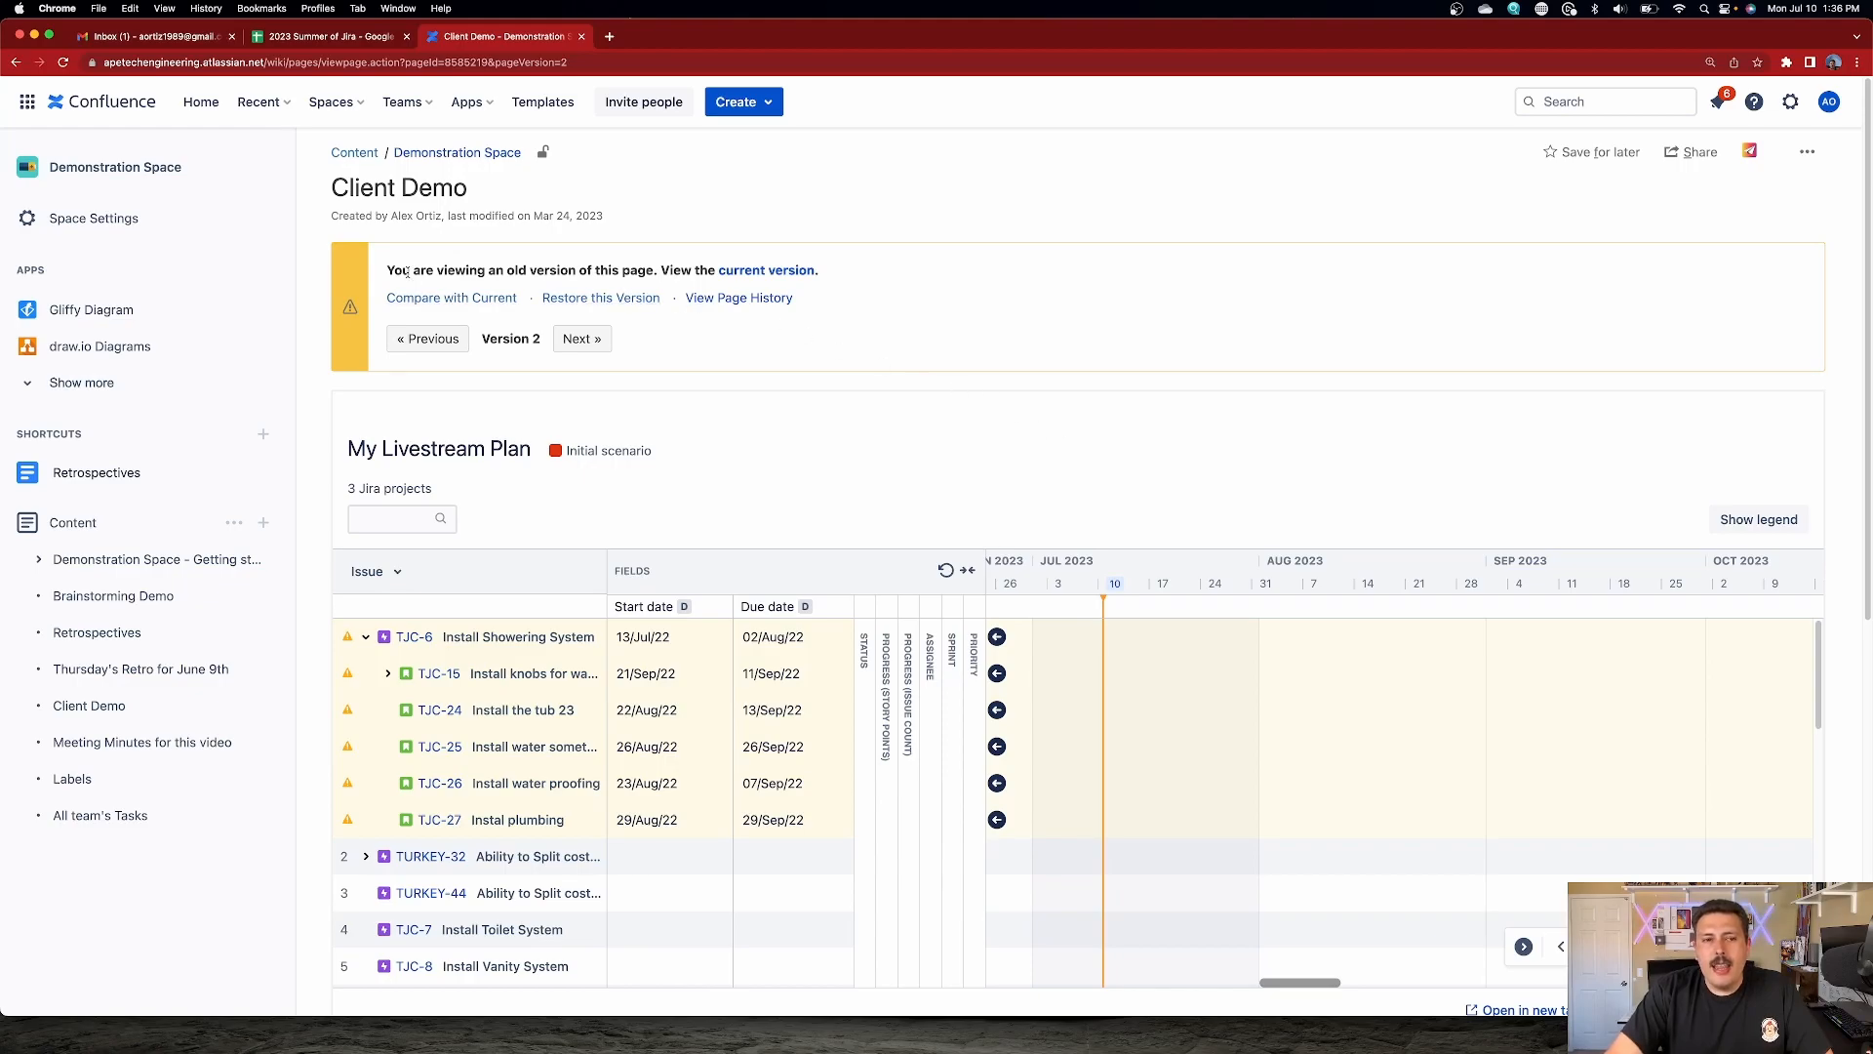
left_click_drag(407, 271, 675, 273)
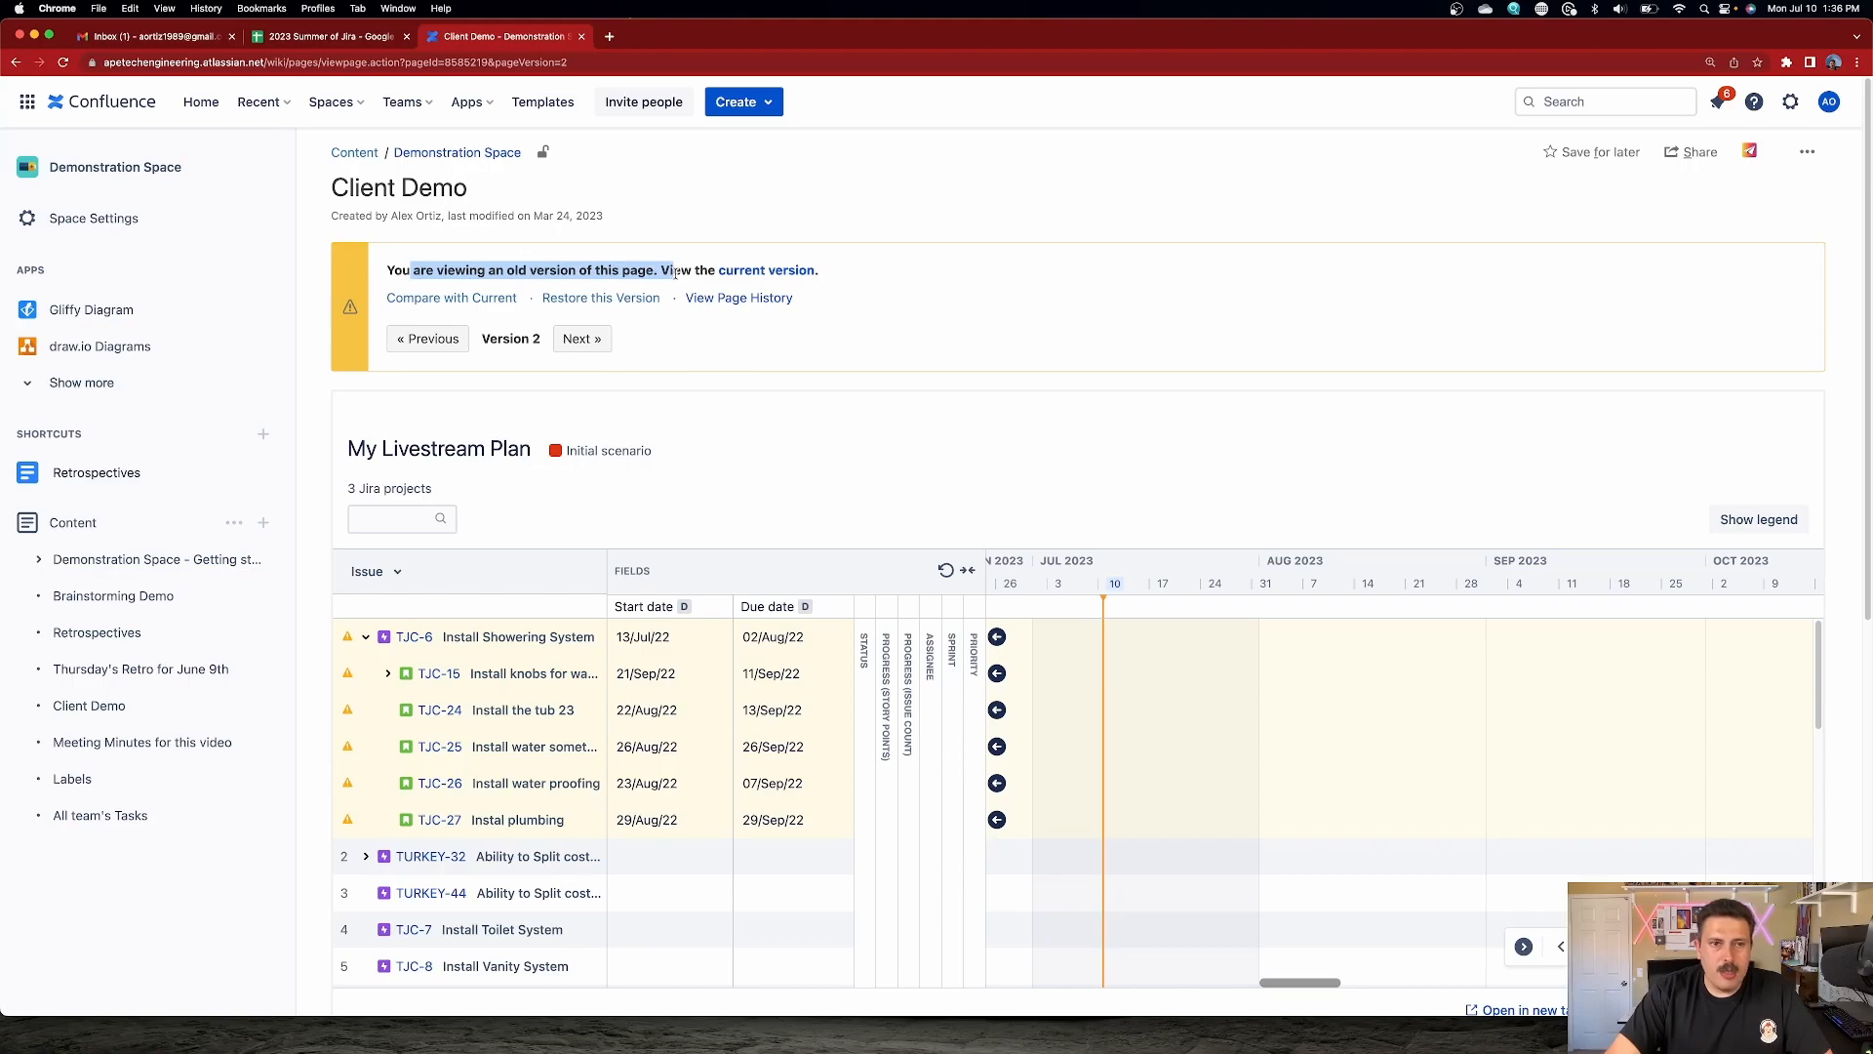
scroll(750, 448, "down", 5)
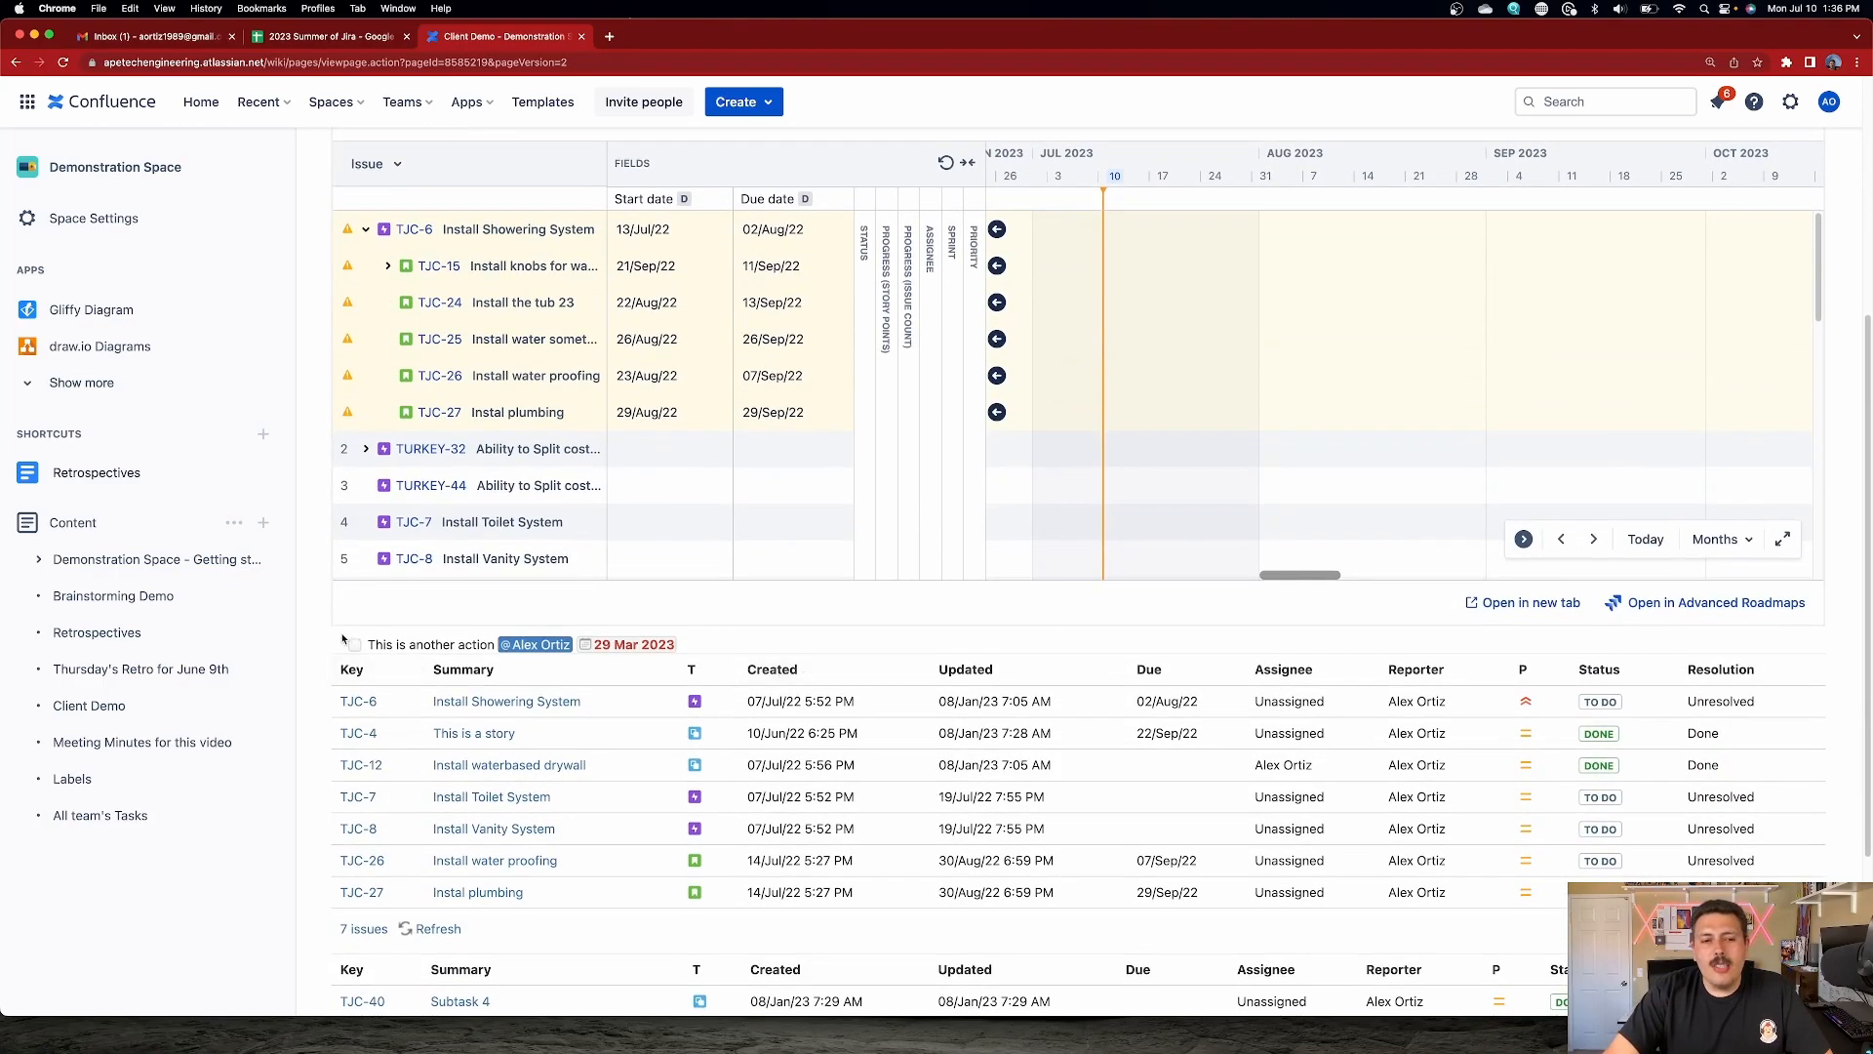
left_click_drag(389, 647, 485, 648)
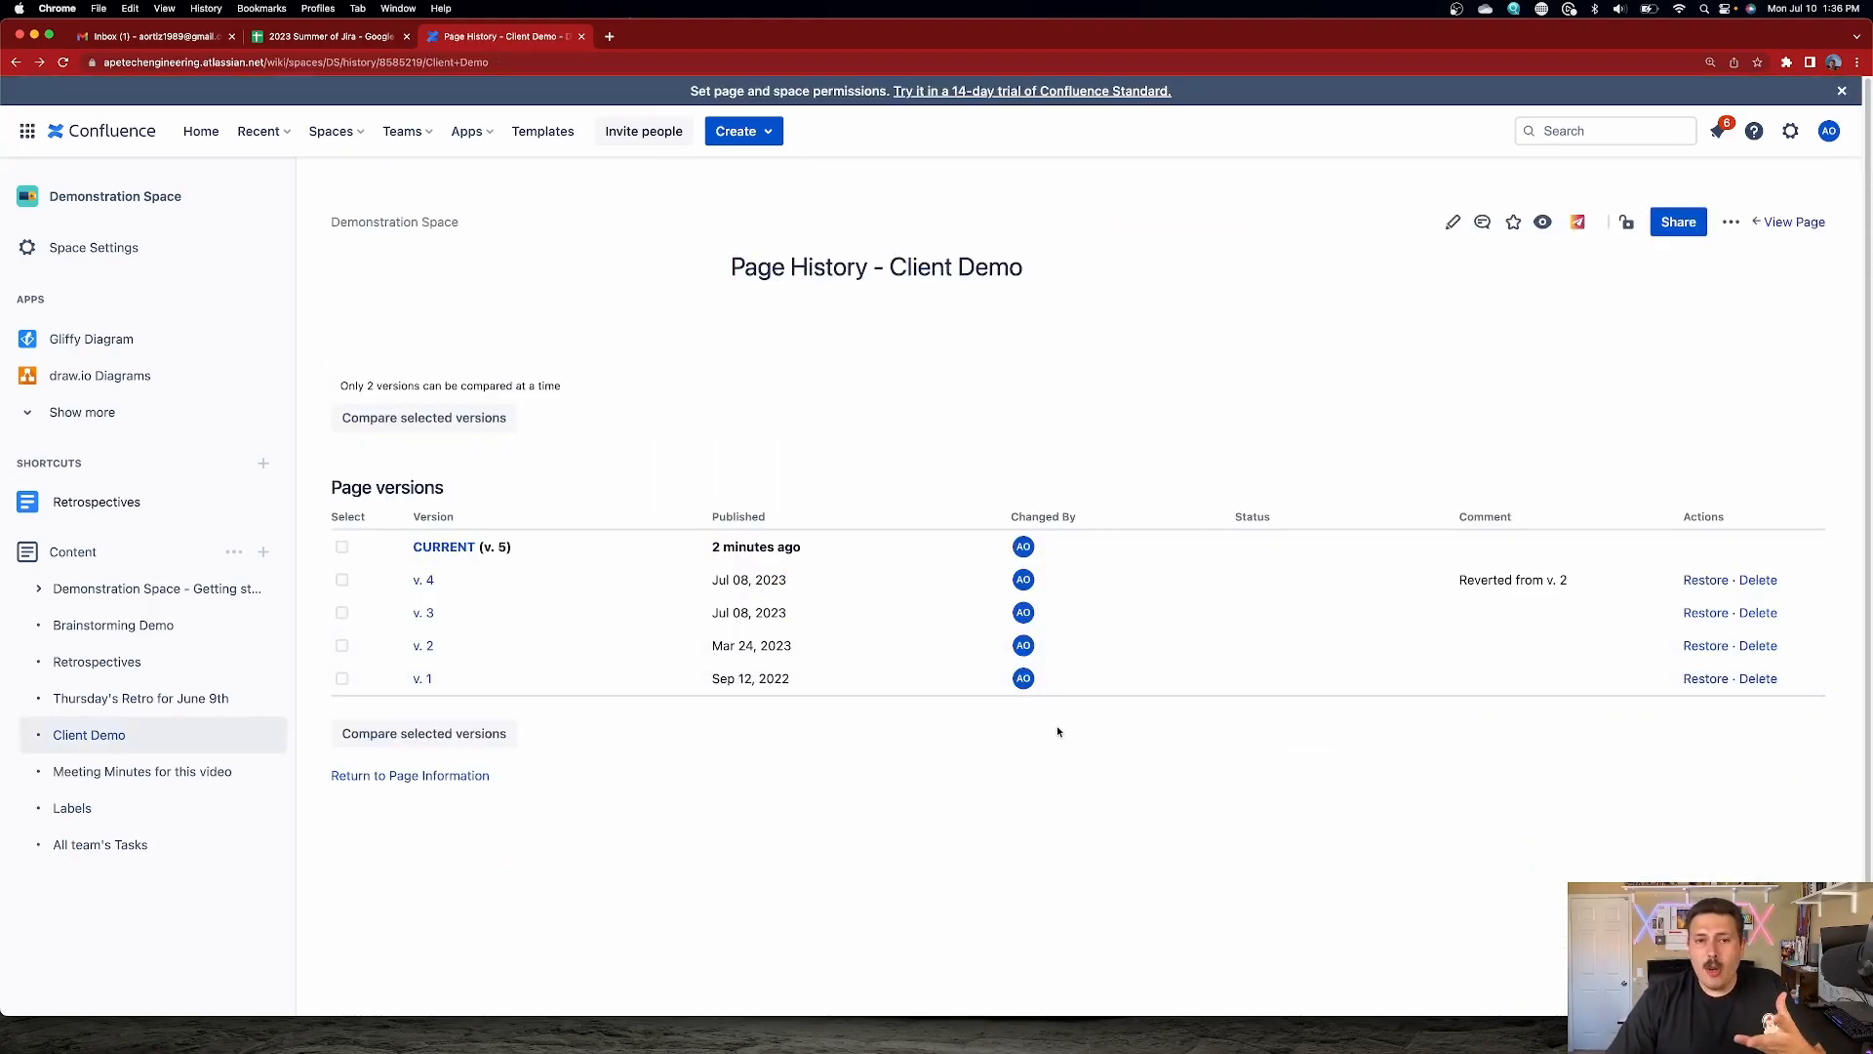
- Open version 1 of the Client Demo page, review its content, and return to the page history
left_click(422, 680)
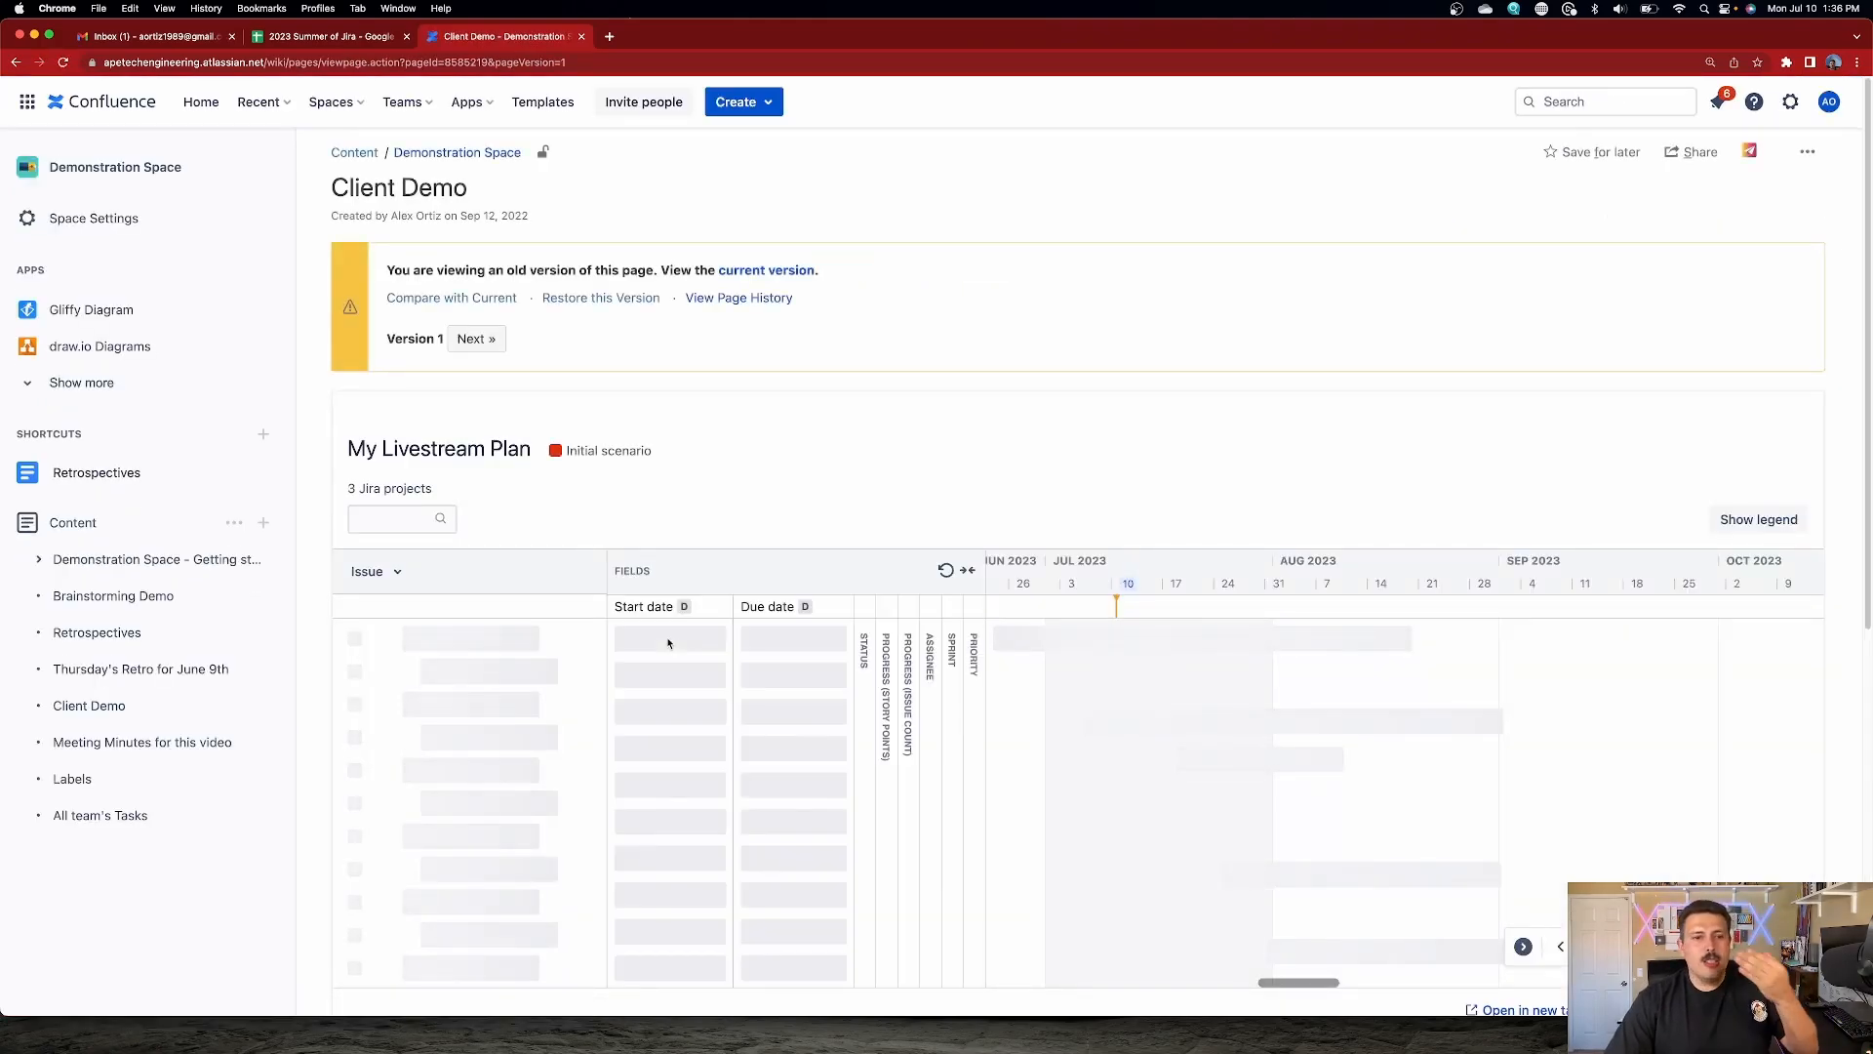
scroll(676, 639, "down", 15)
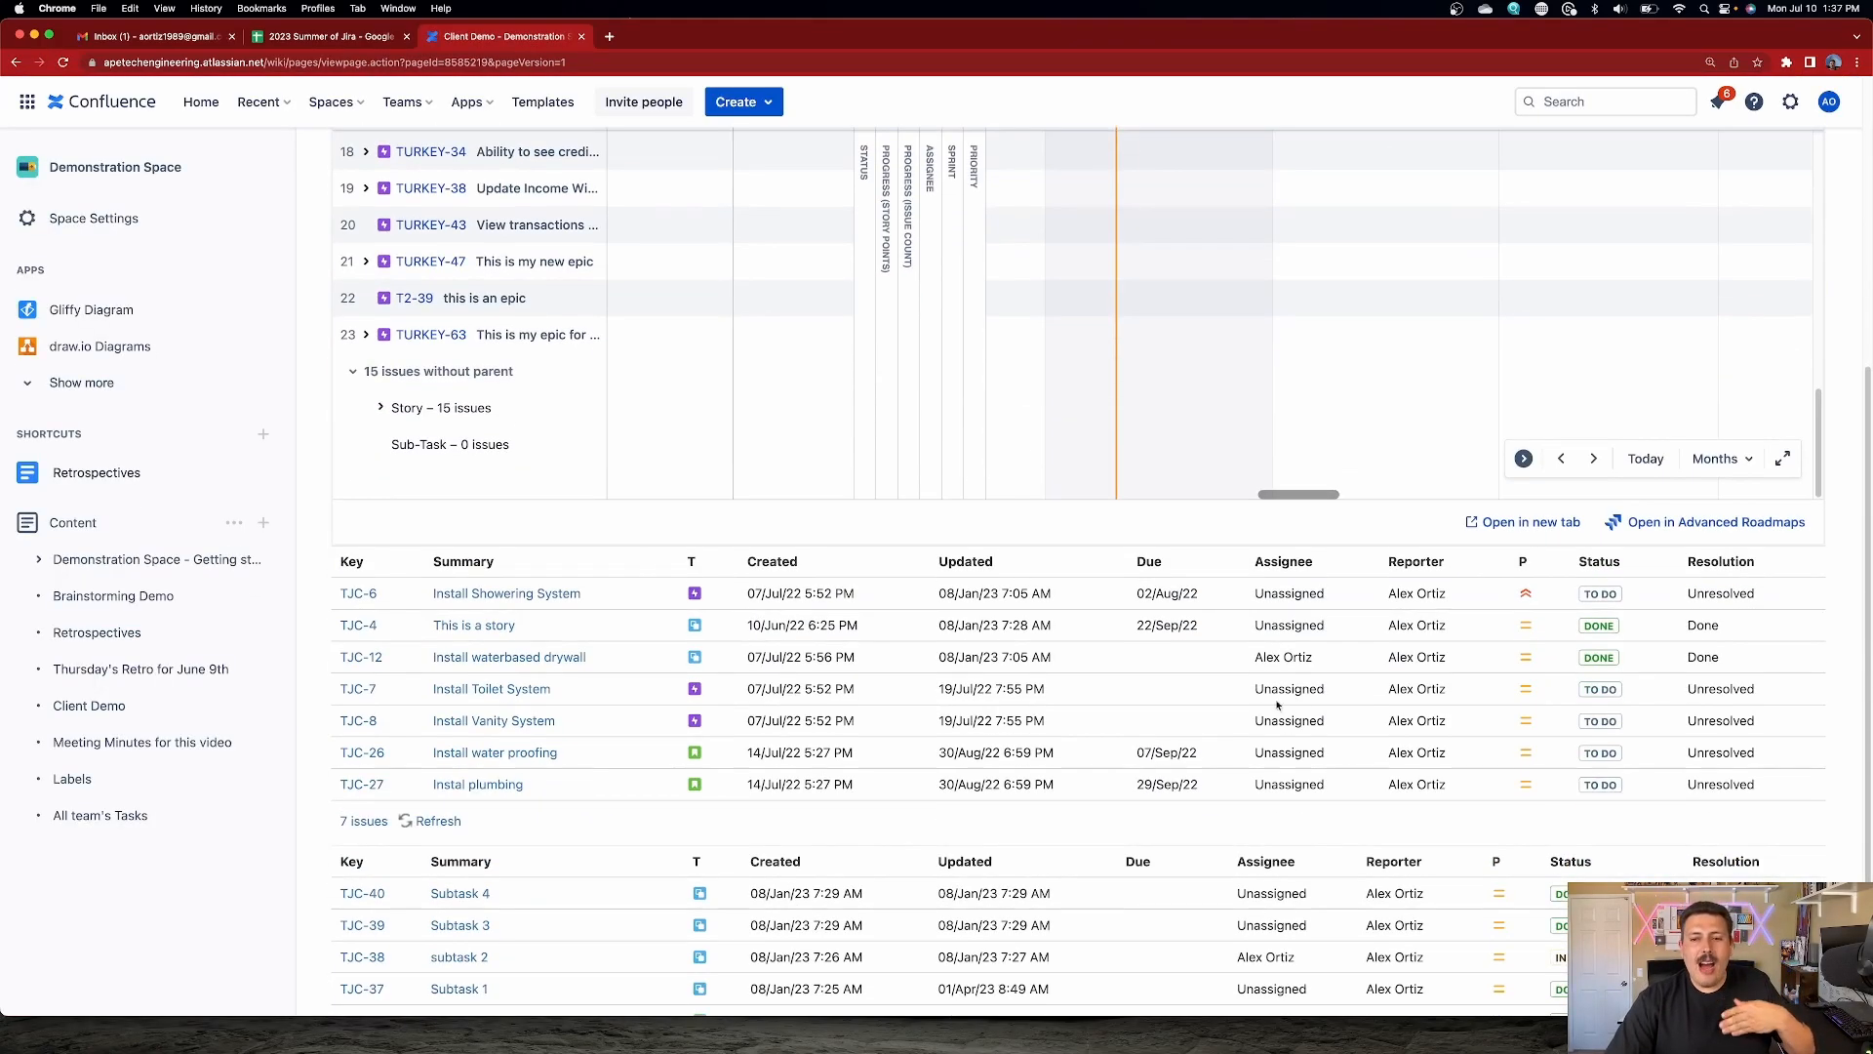
scroll(564, 546, "up", 3)
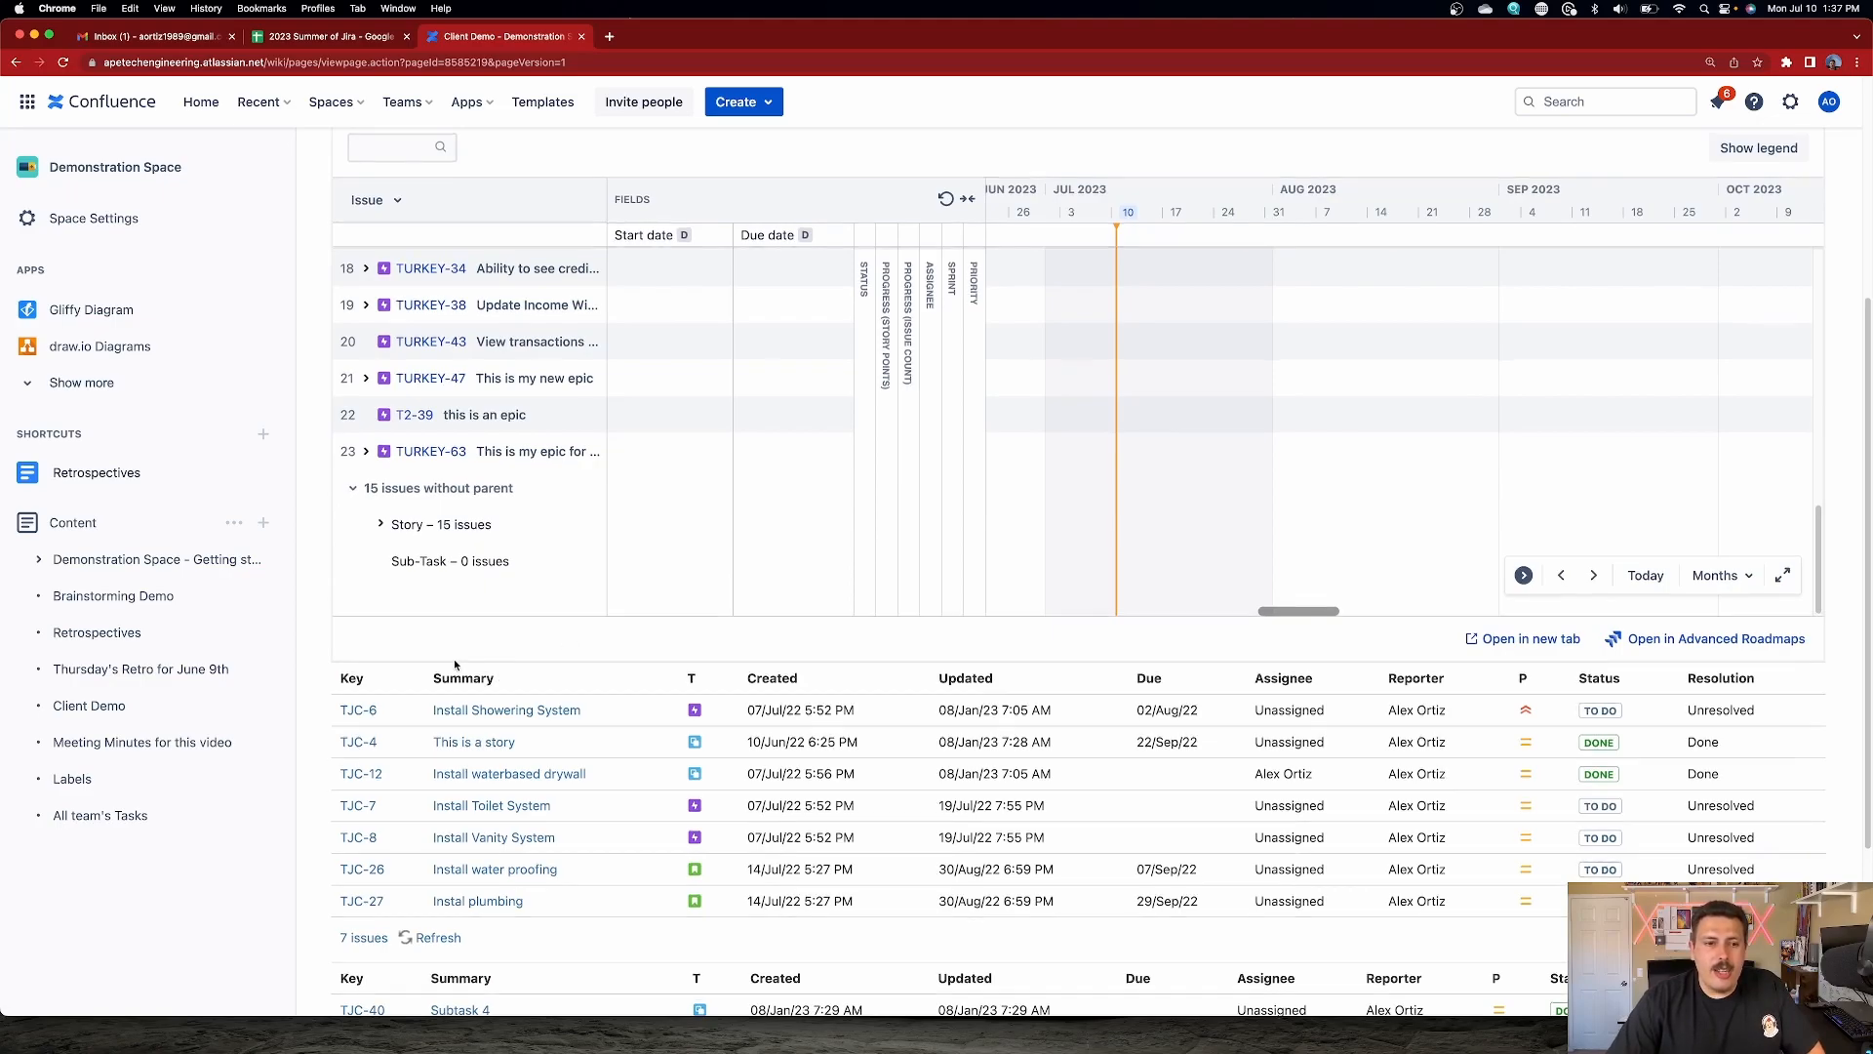
scroll(576, 589, "up", 6)
left_click(16, 62)
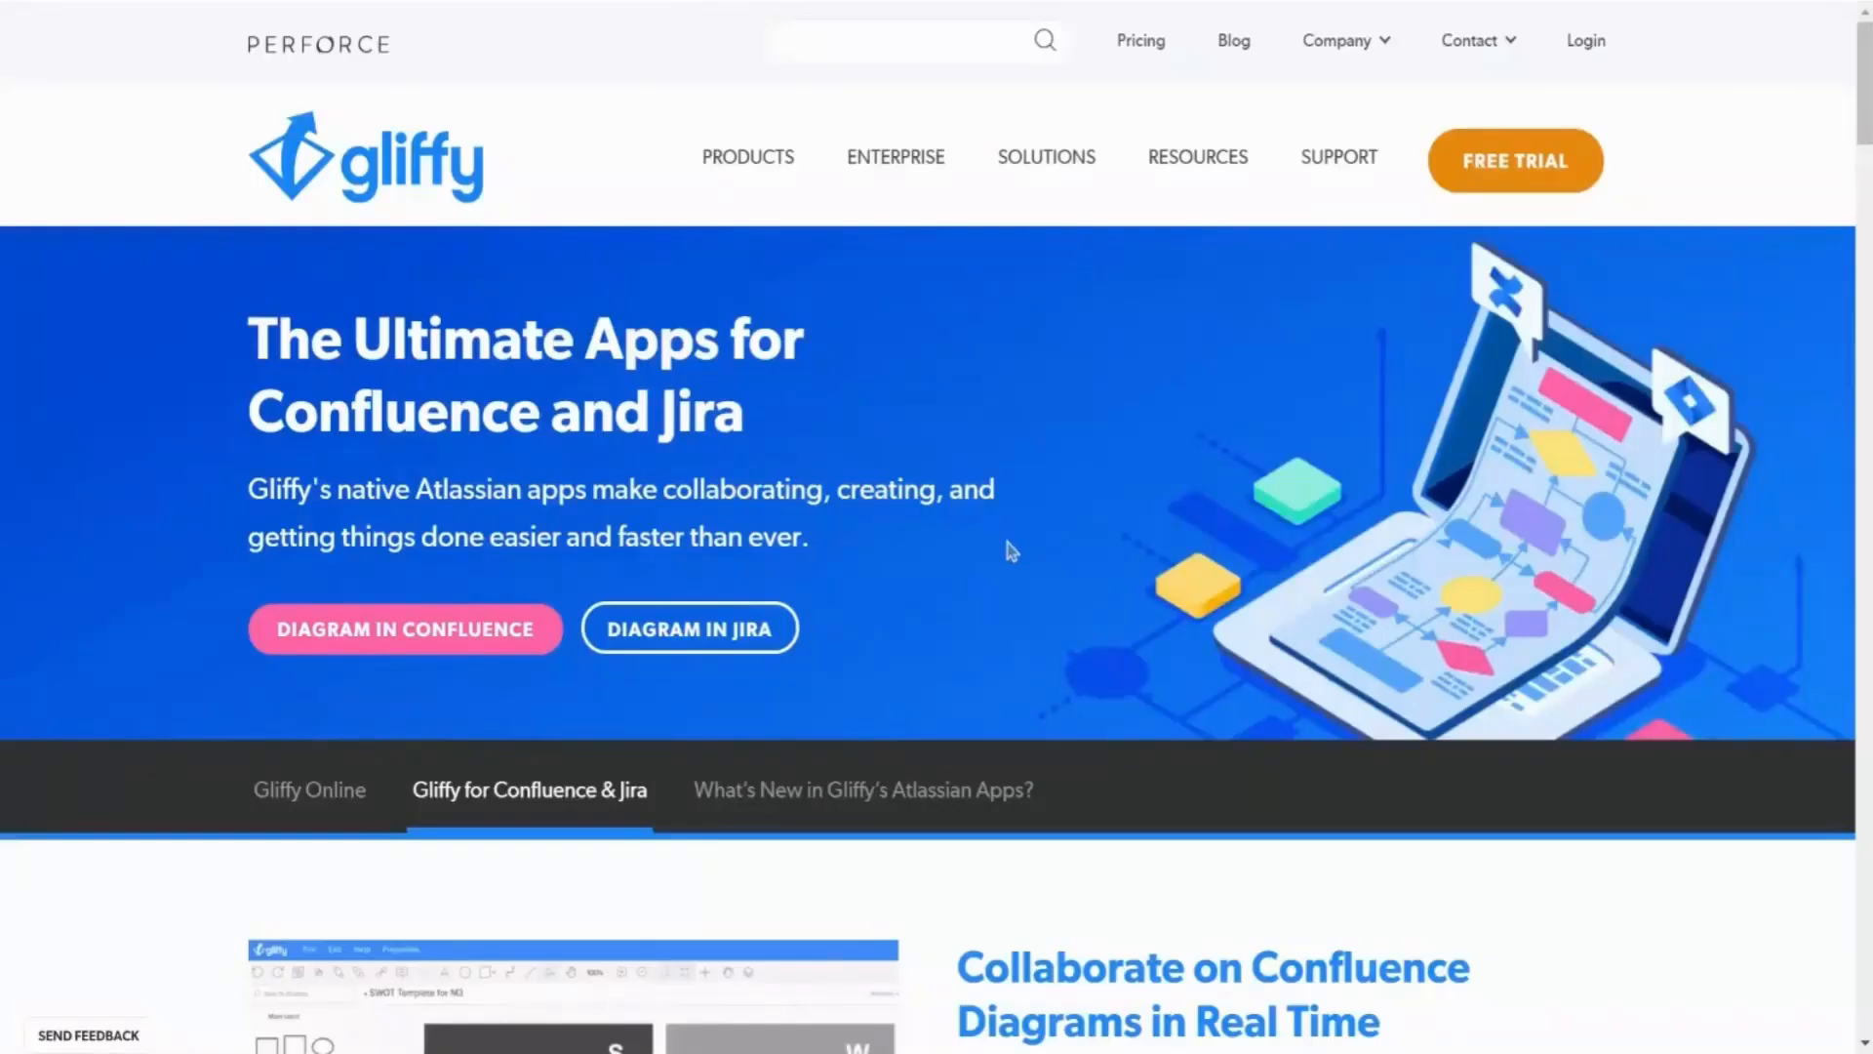
- Read through the Gliffy for Confluence & Jira product page, from the real-time collaboration overview to the Confluence app section
scroll(1010, 551, "down", 2)
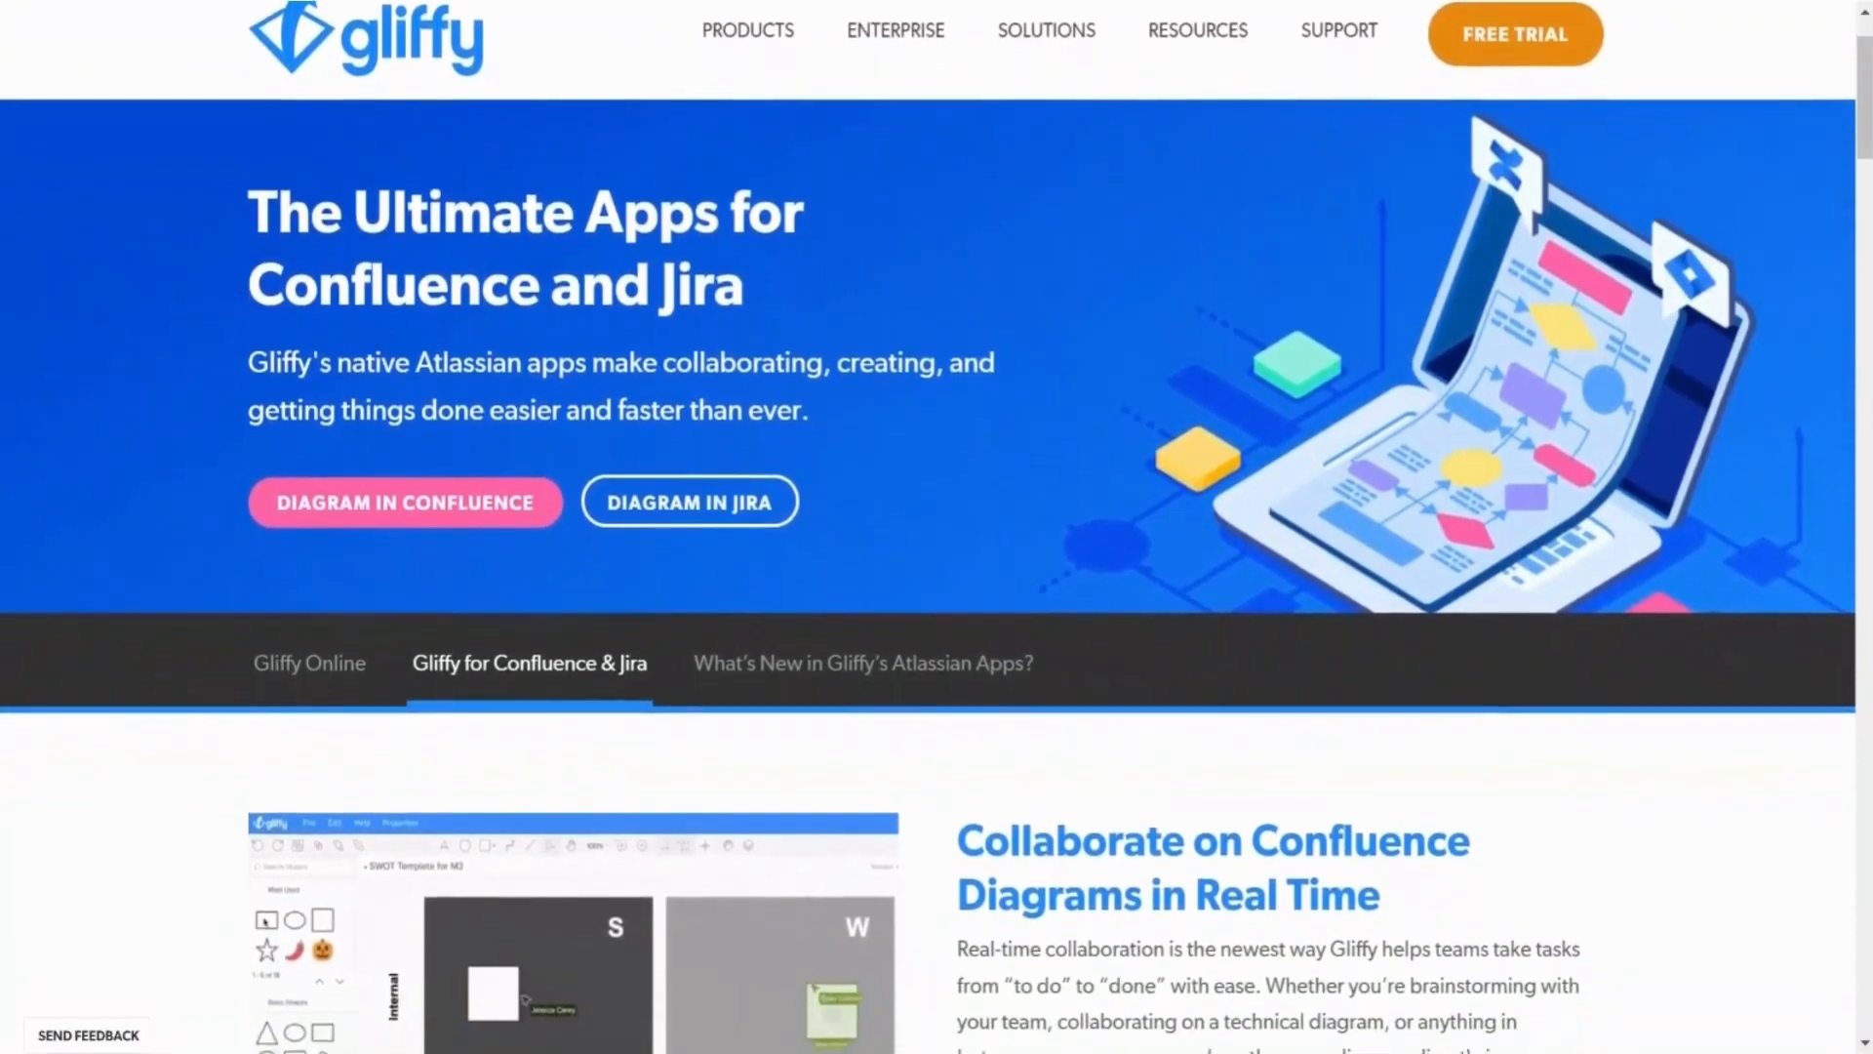
scroll(928, 526, "down", 3)
scroll(928, 527, "down", 3)
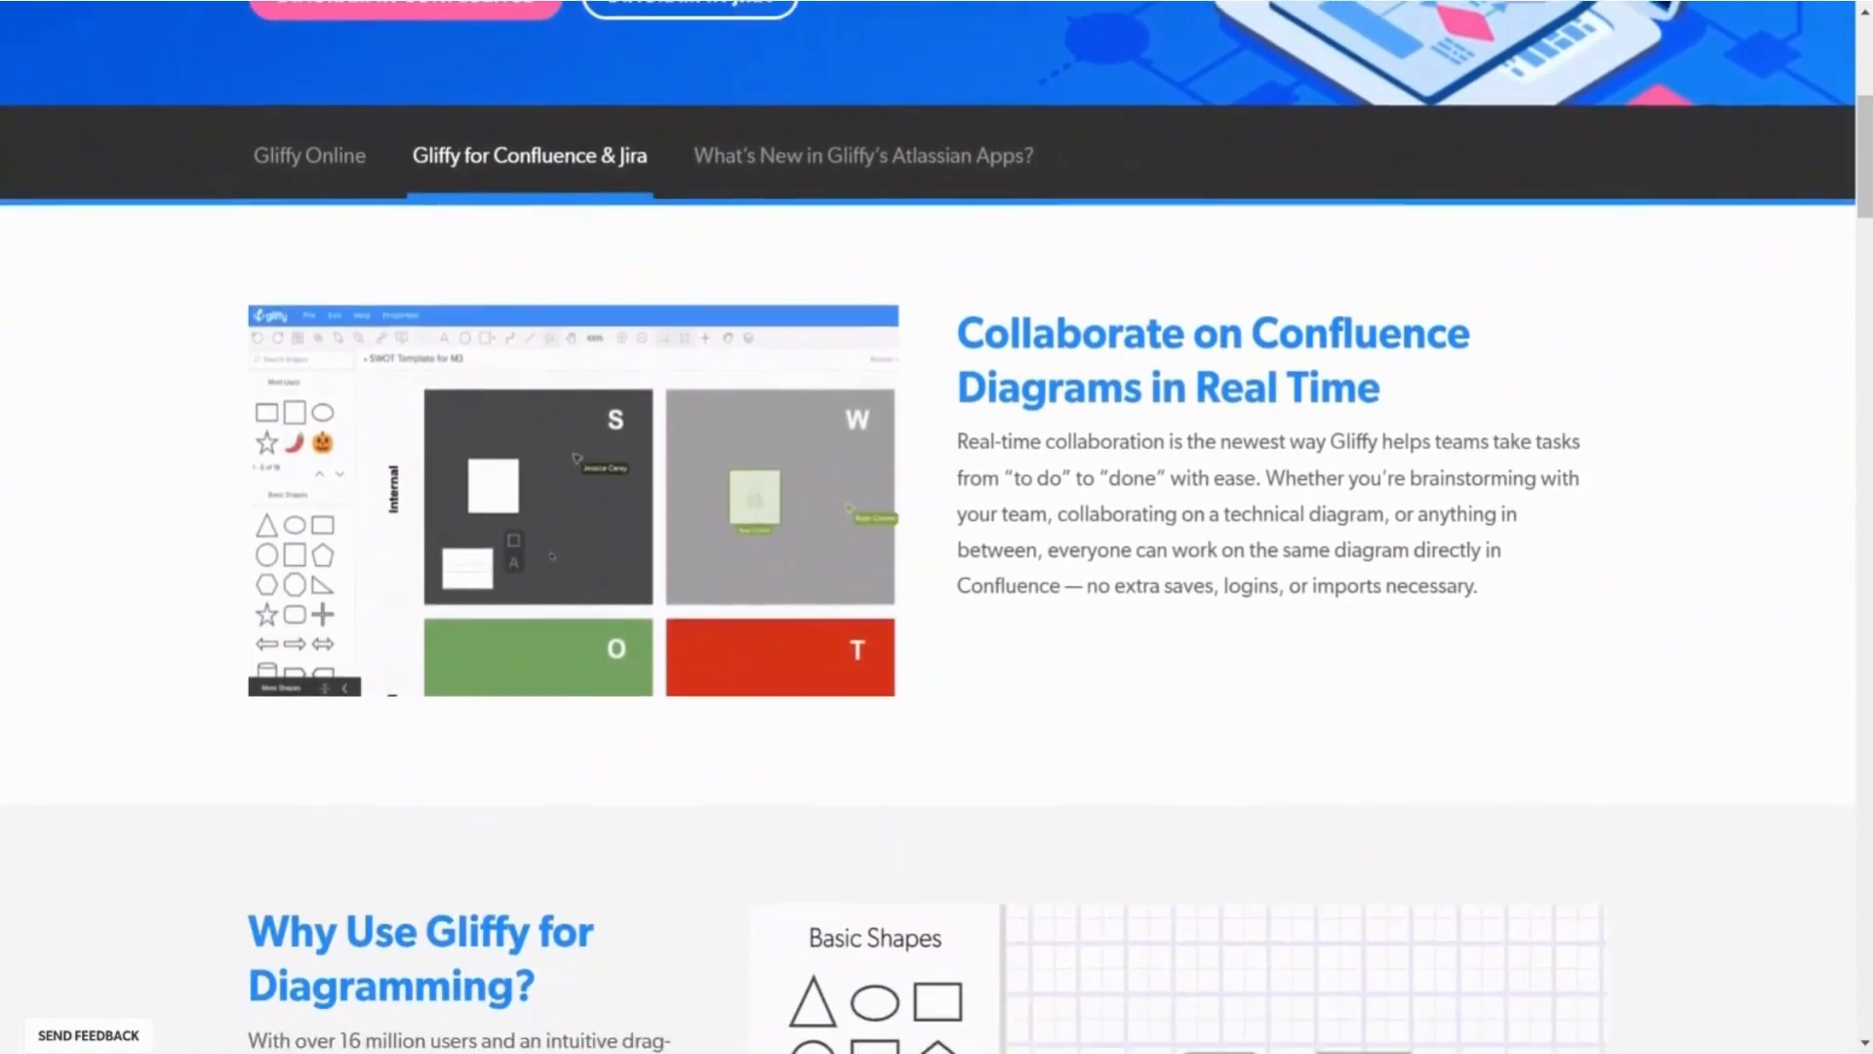
scroll(1167, 950, "down", 3)
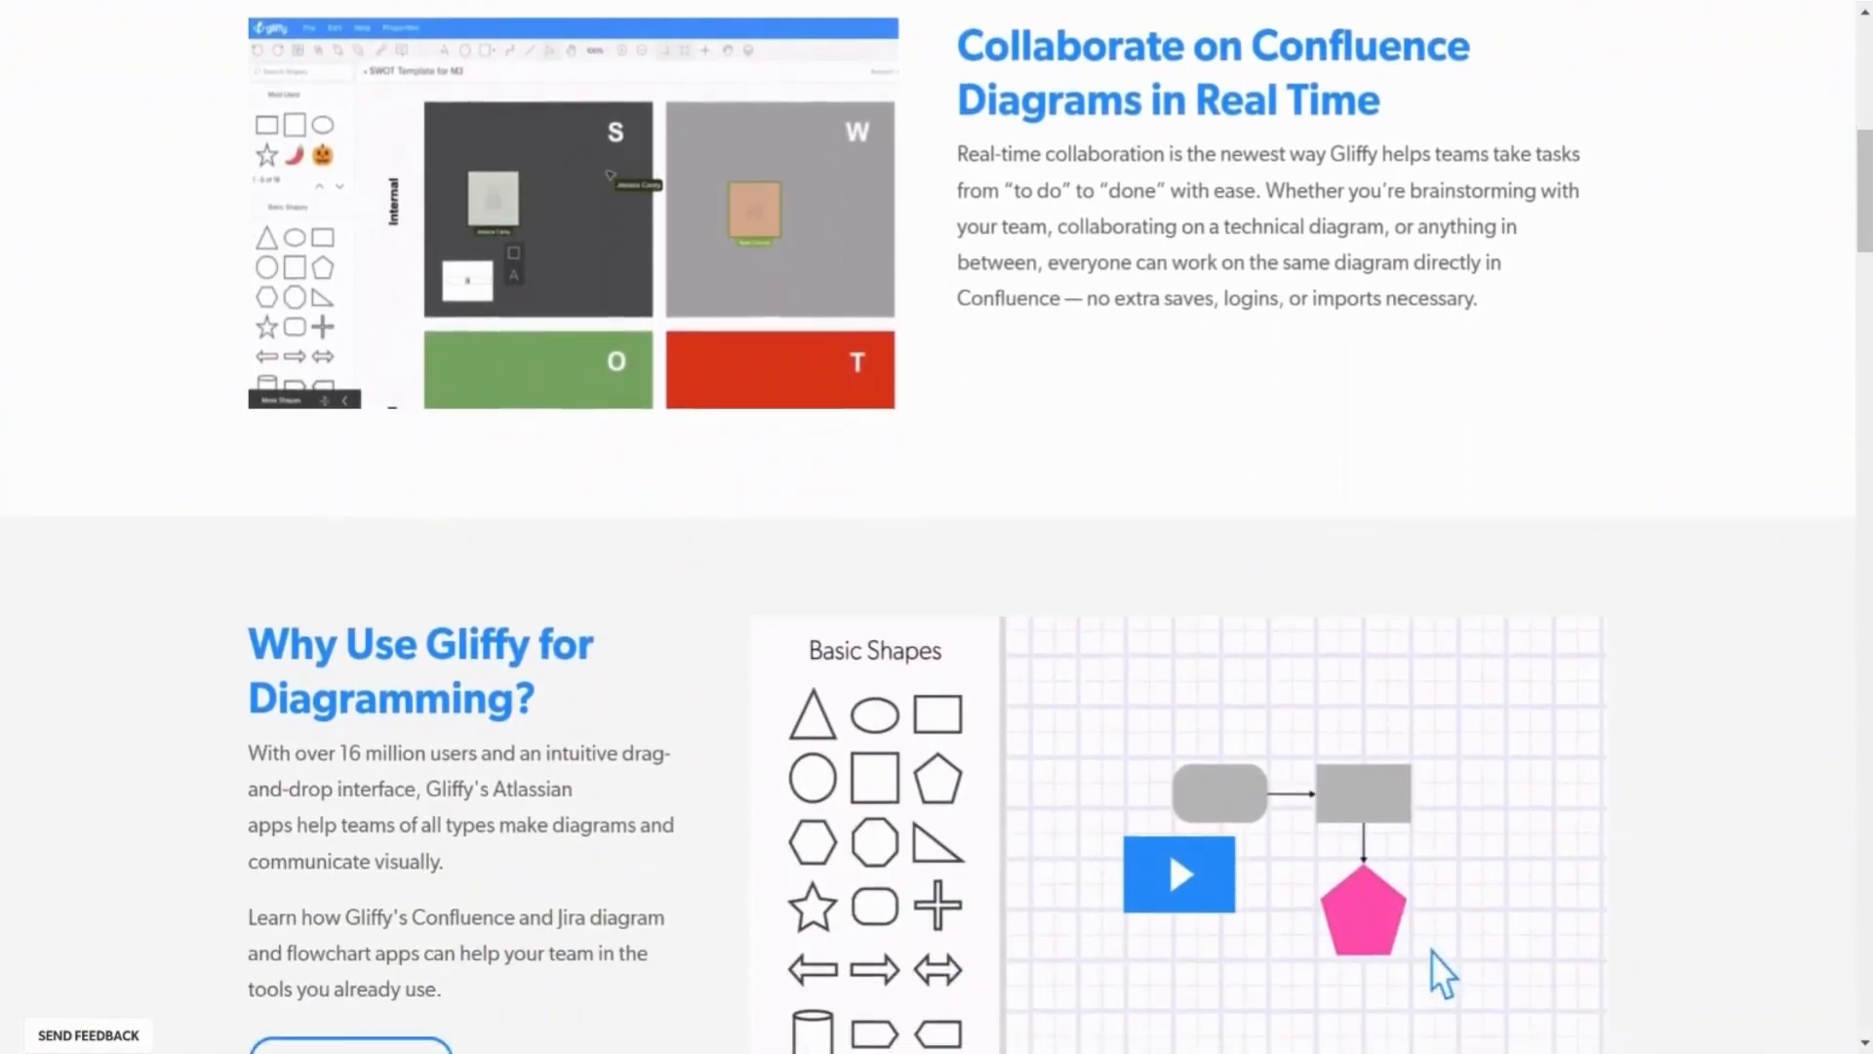
scroll(929, 527, "down", 4)
scroll(929, 527, "down", 4)
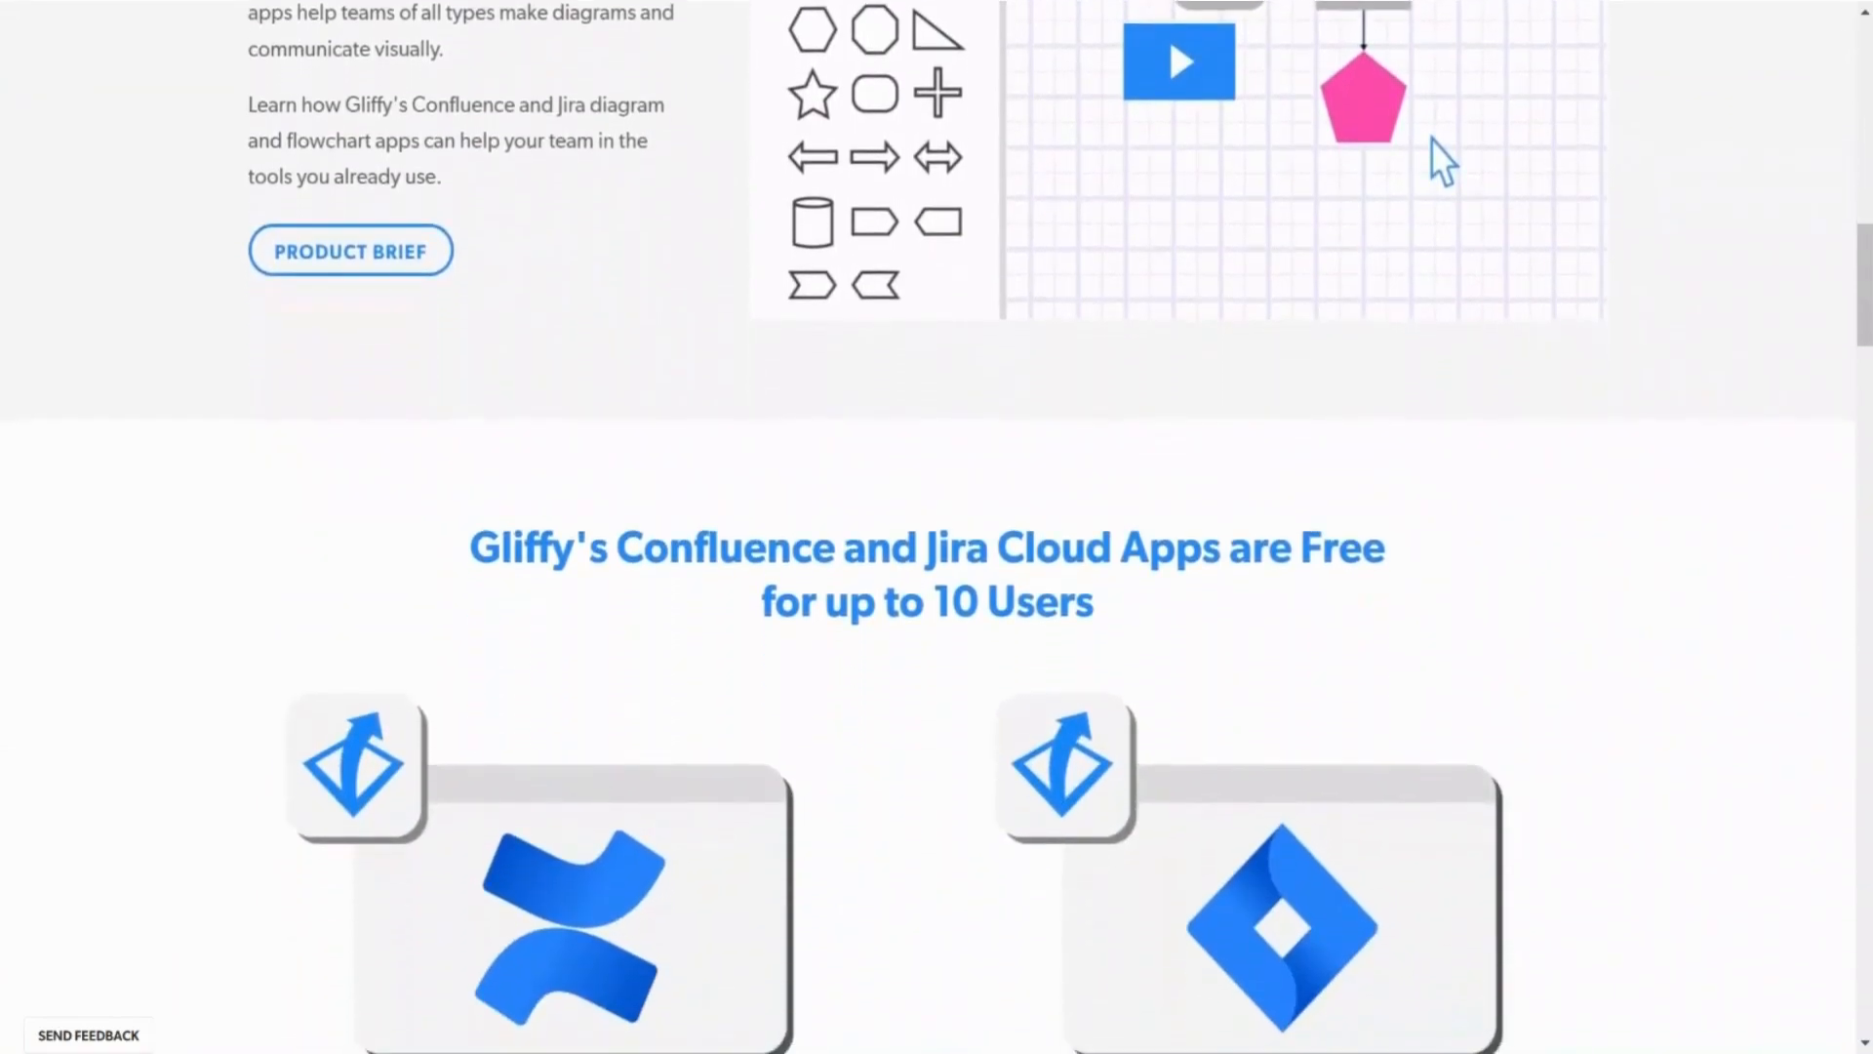
scroll(928, 527, "down", 3)
scroll(929, 526, "down", 5)
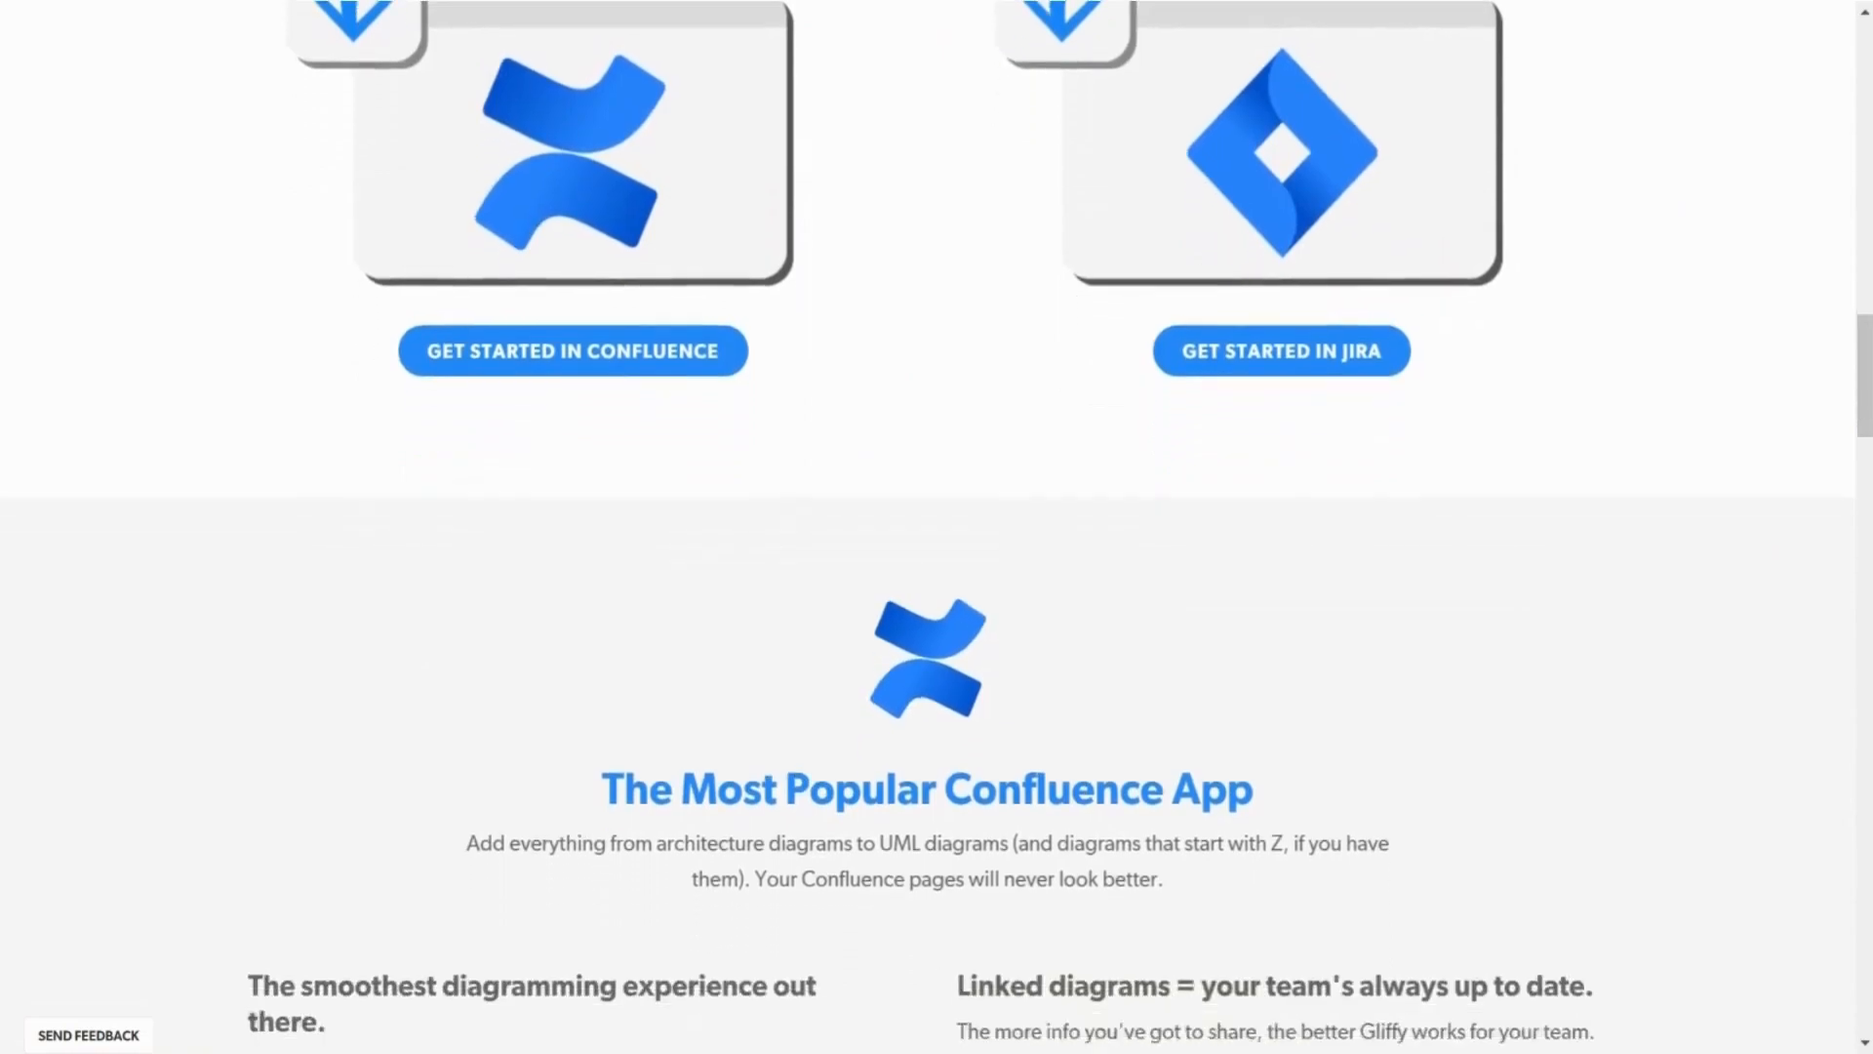
scroll(928, 527, "down", 2)
scroll(929, 527, "down", 3)
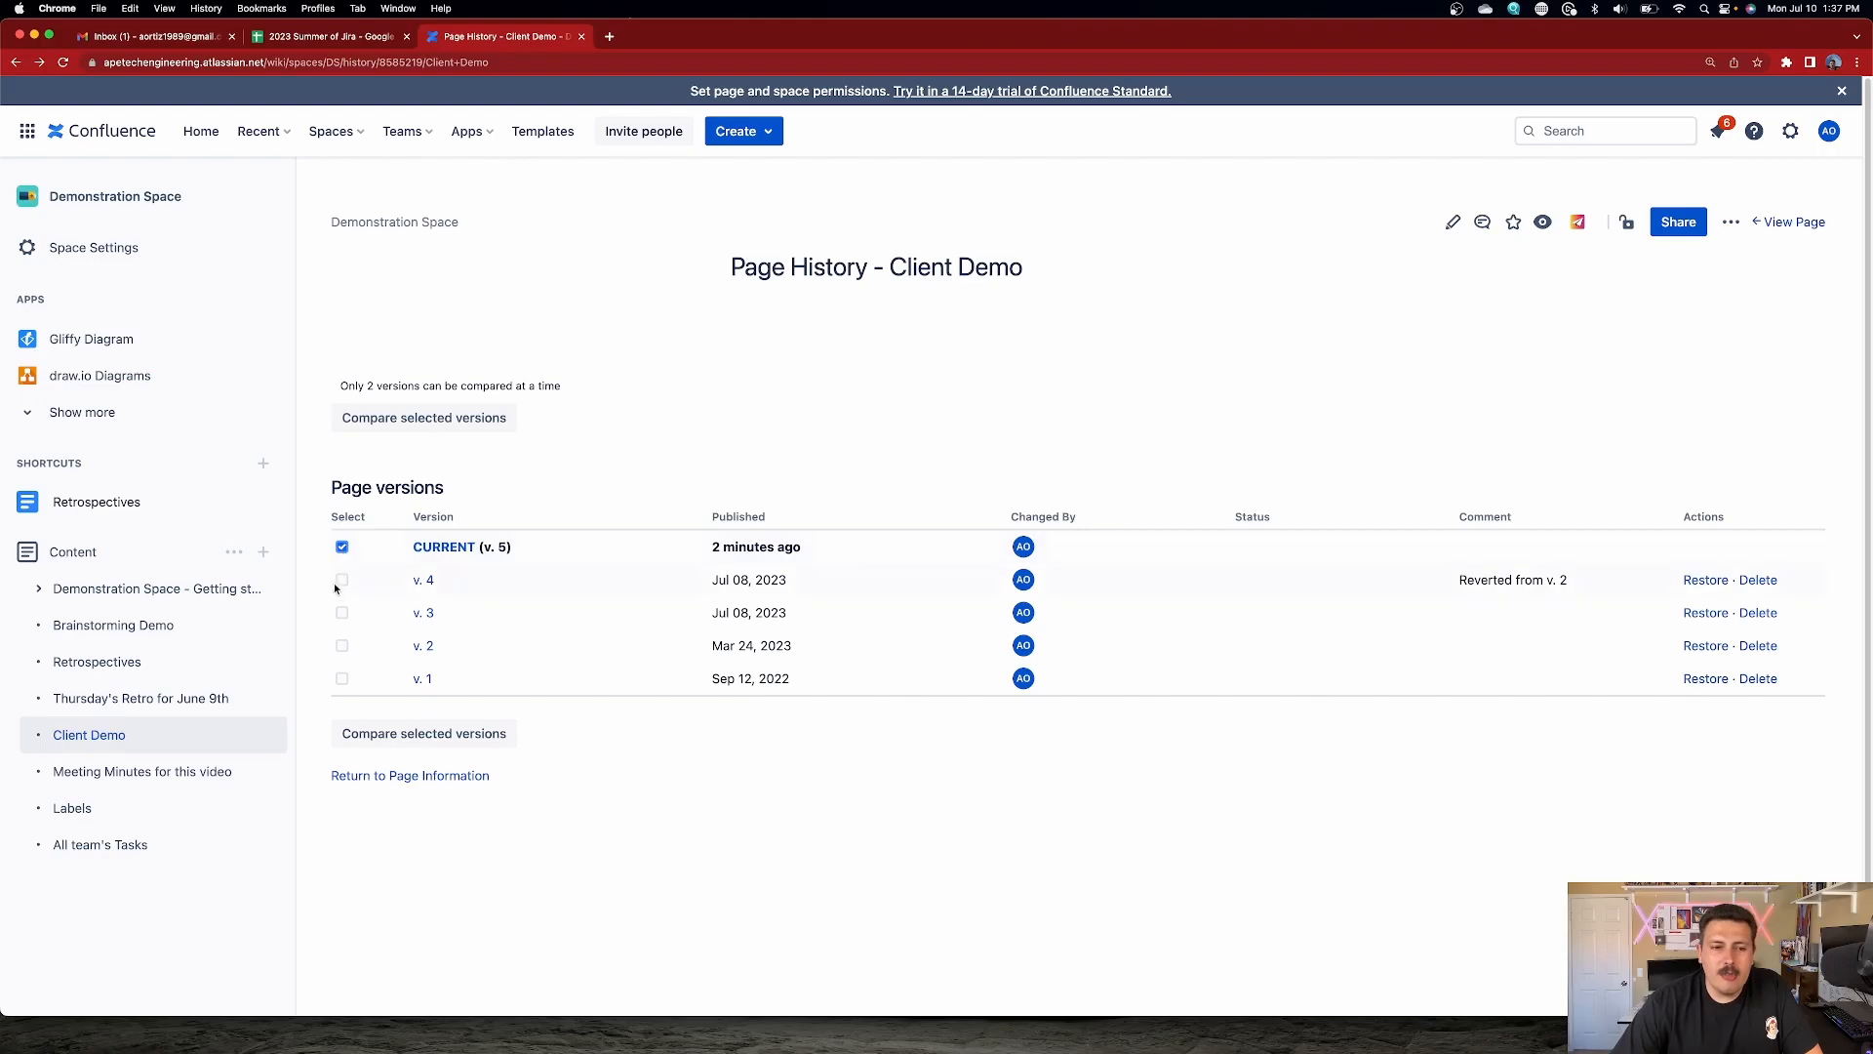
- Compare the current version with version 2 and review the key for added lines, removed lines and formatting changes
left_click(341, 648)
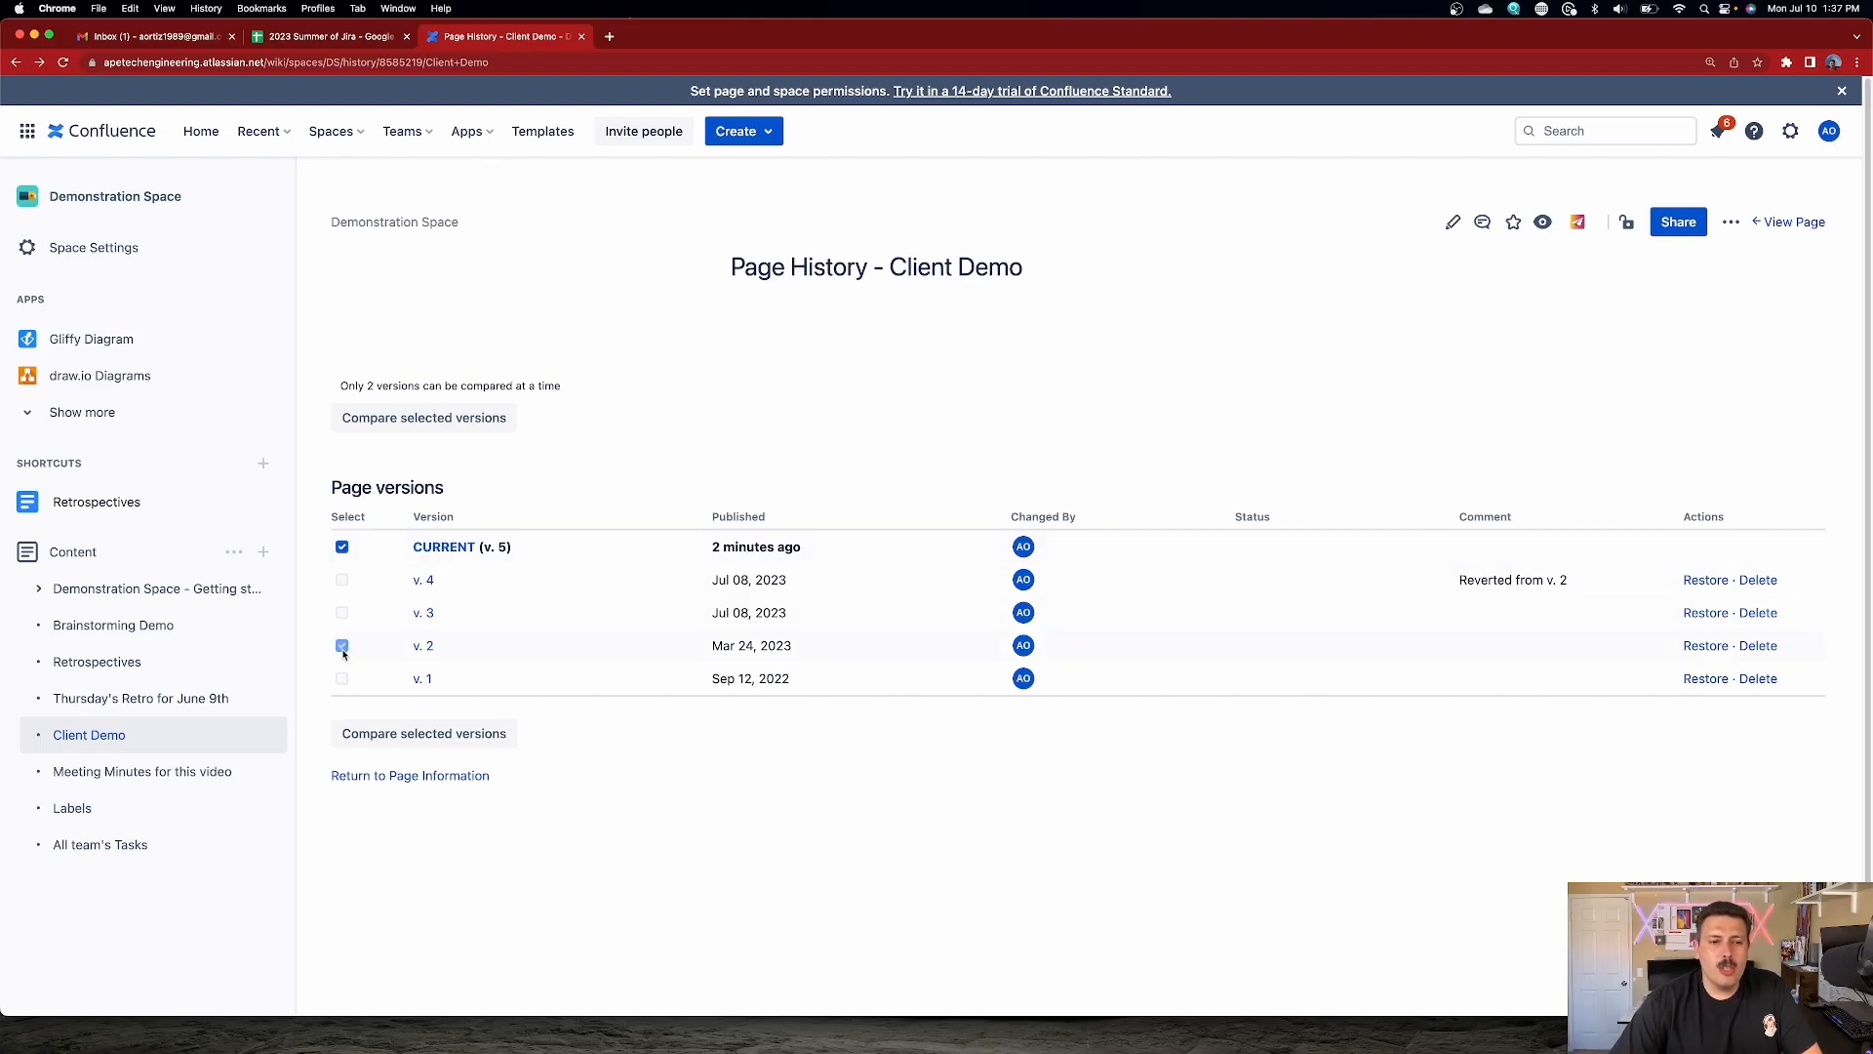
left_click(411, 420)
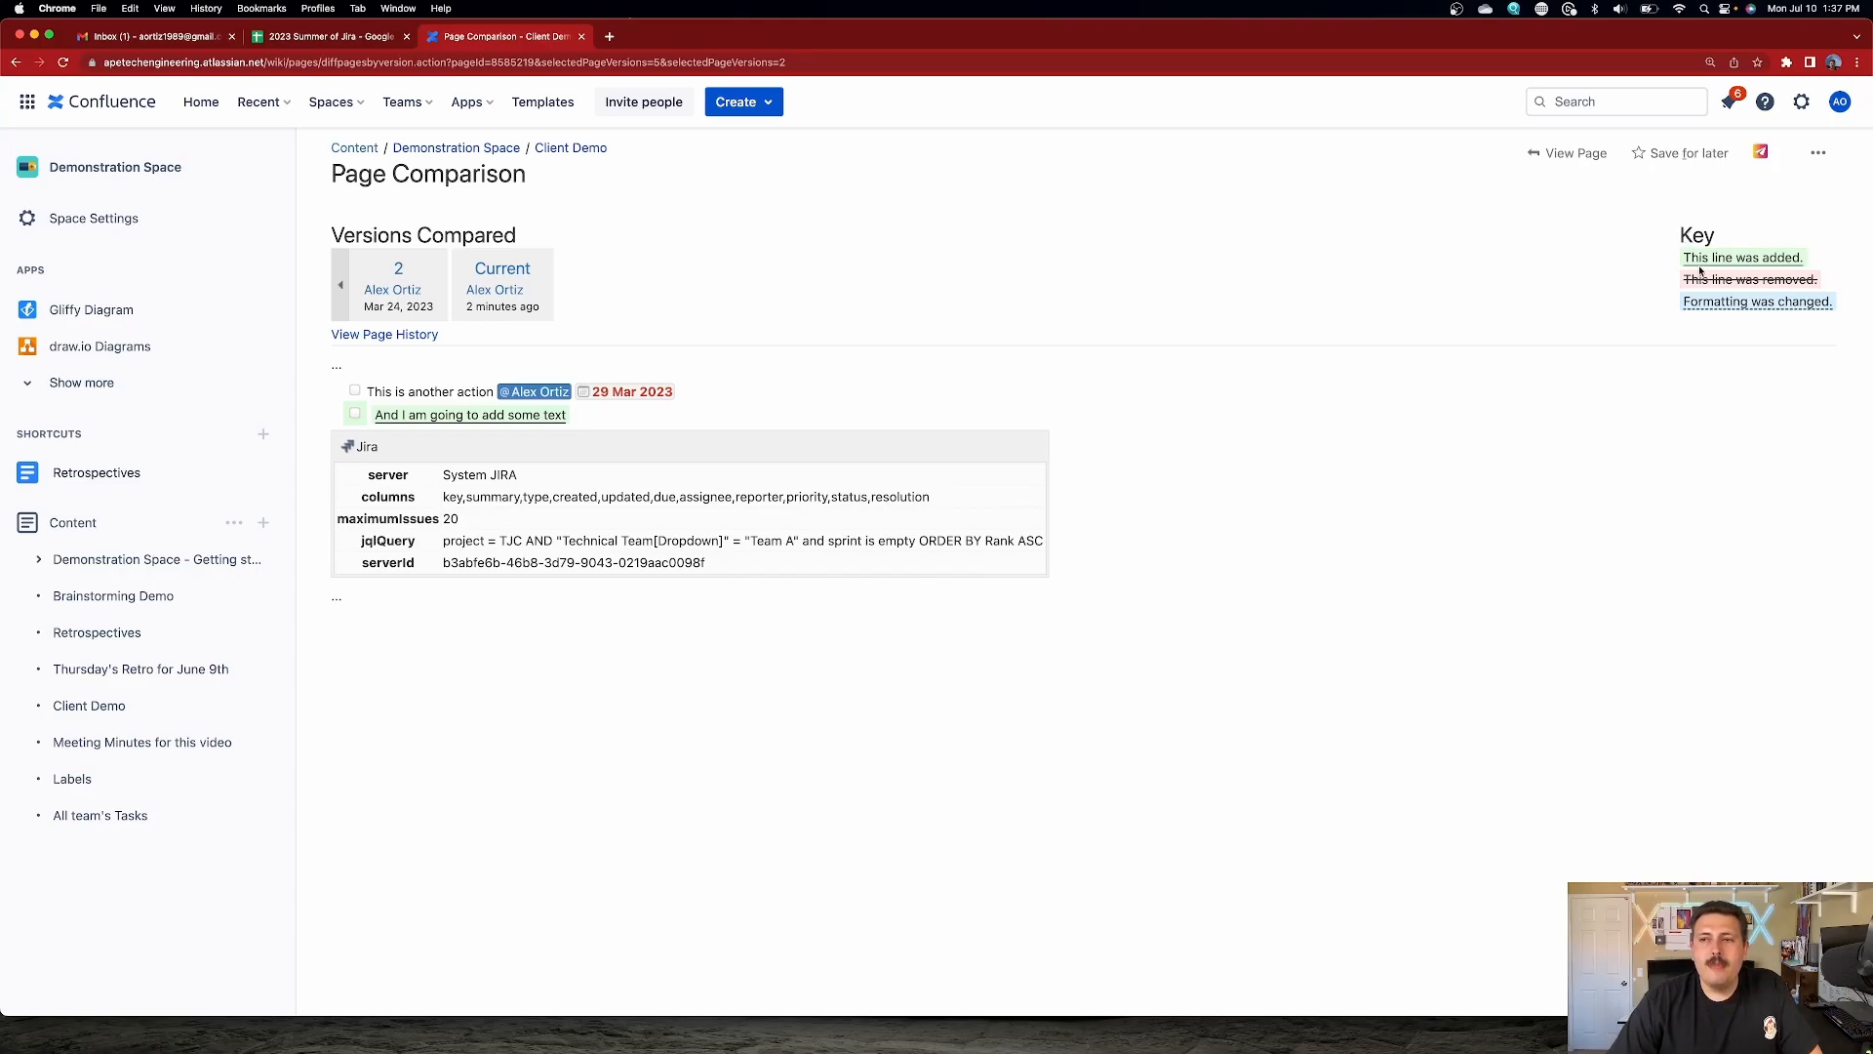
left_click_drag(1688, 258, 1819, 262)
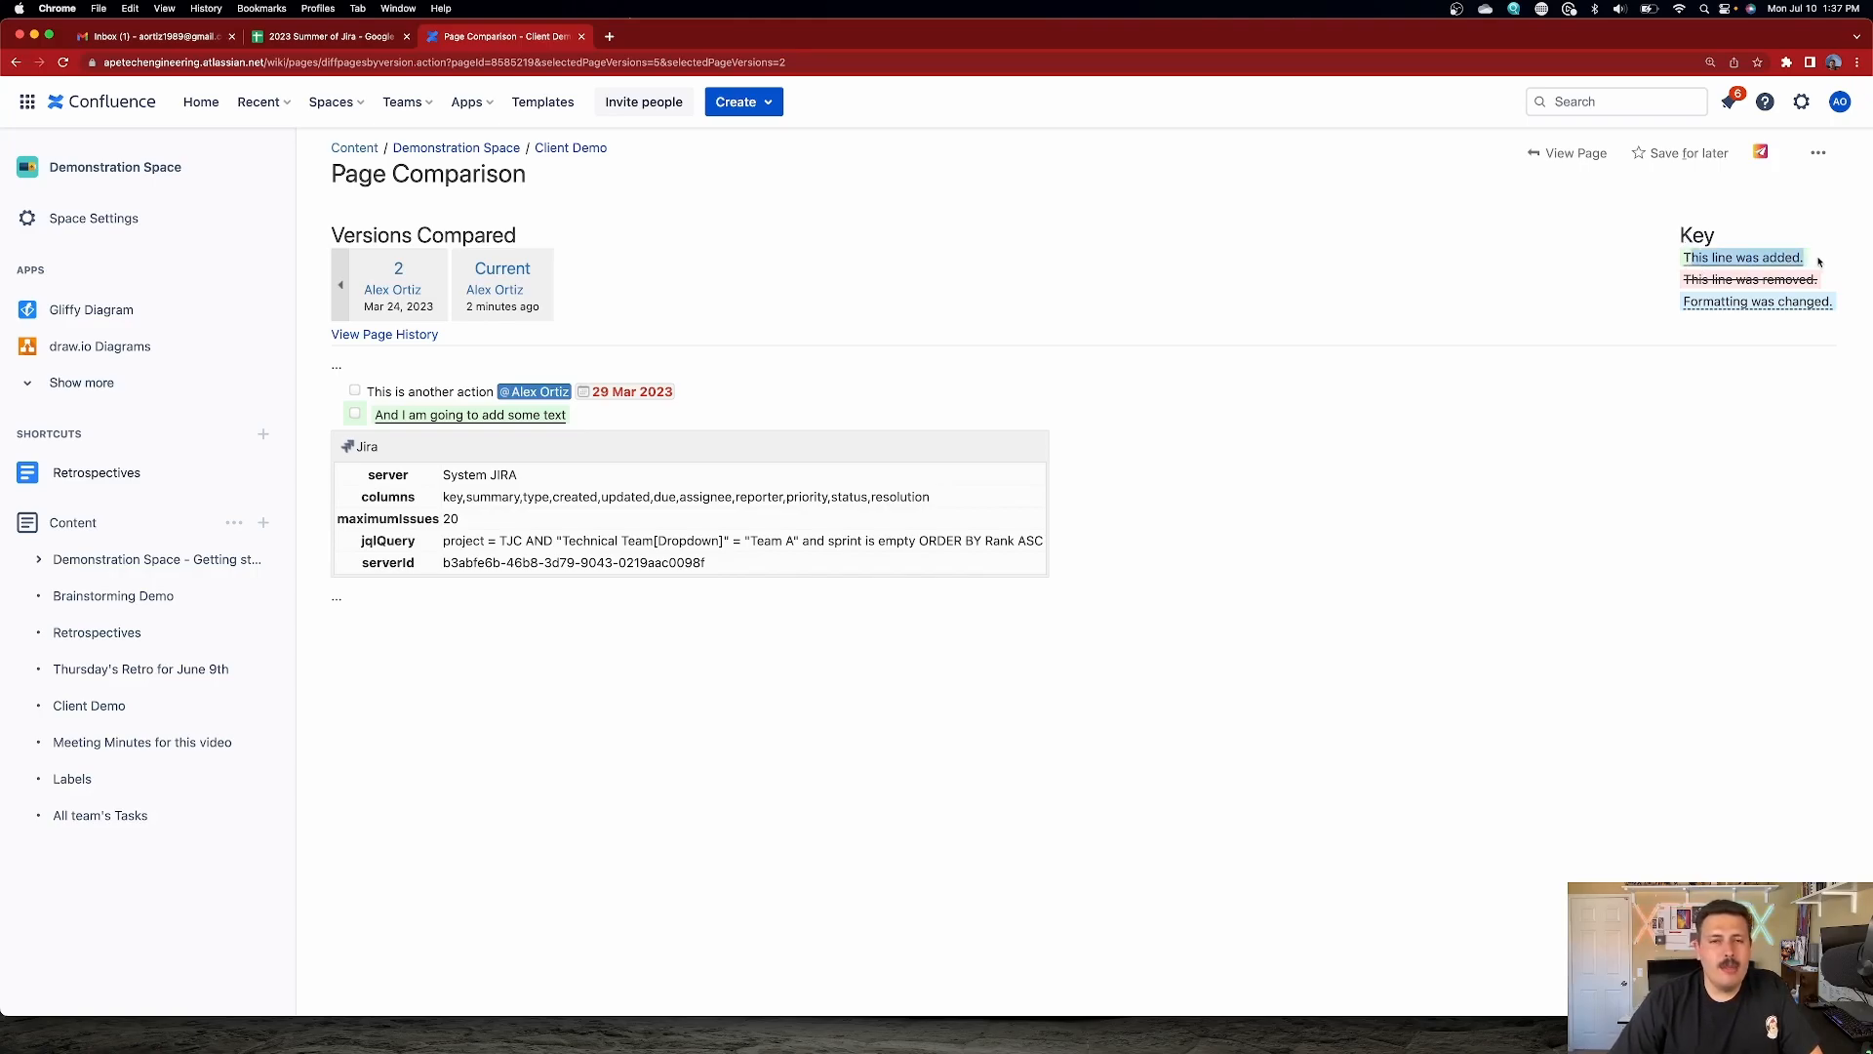
left_click_drag(1688, 280, 1831, 283)
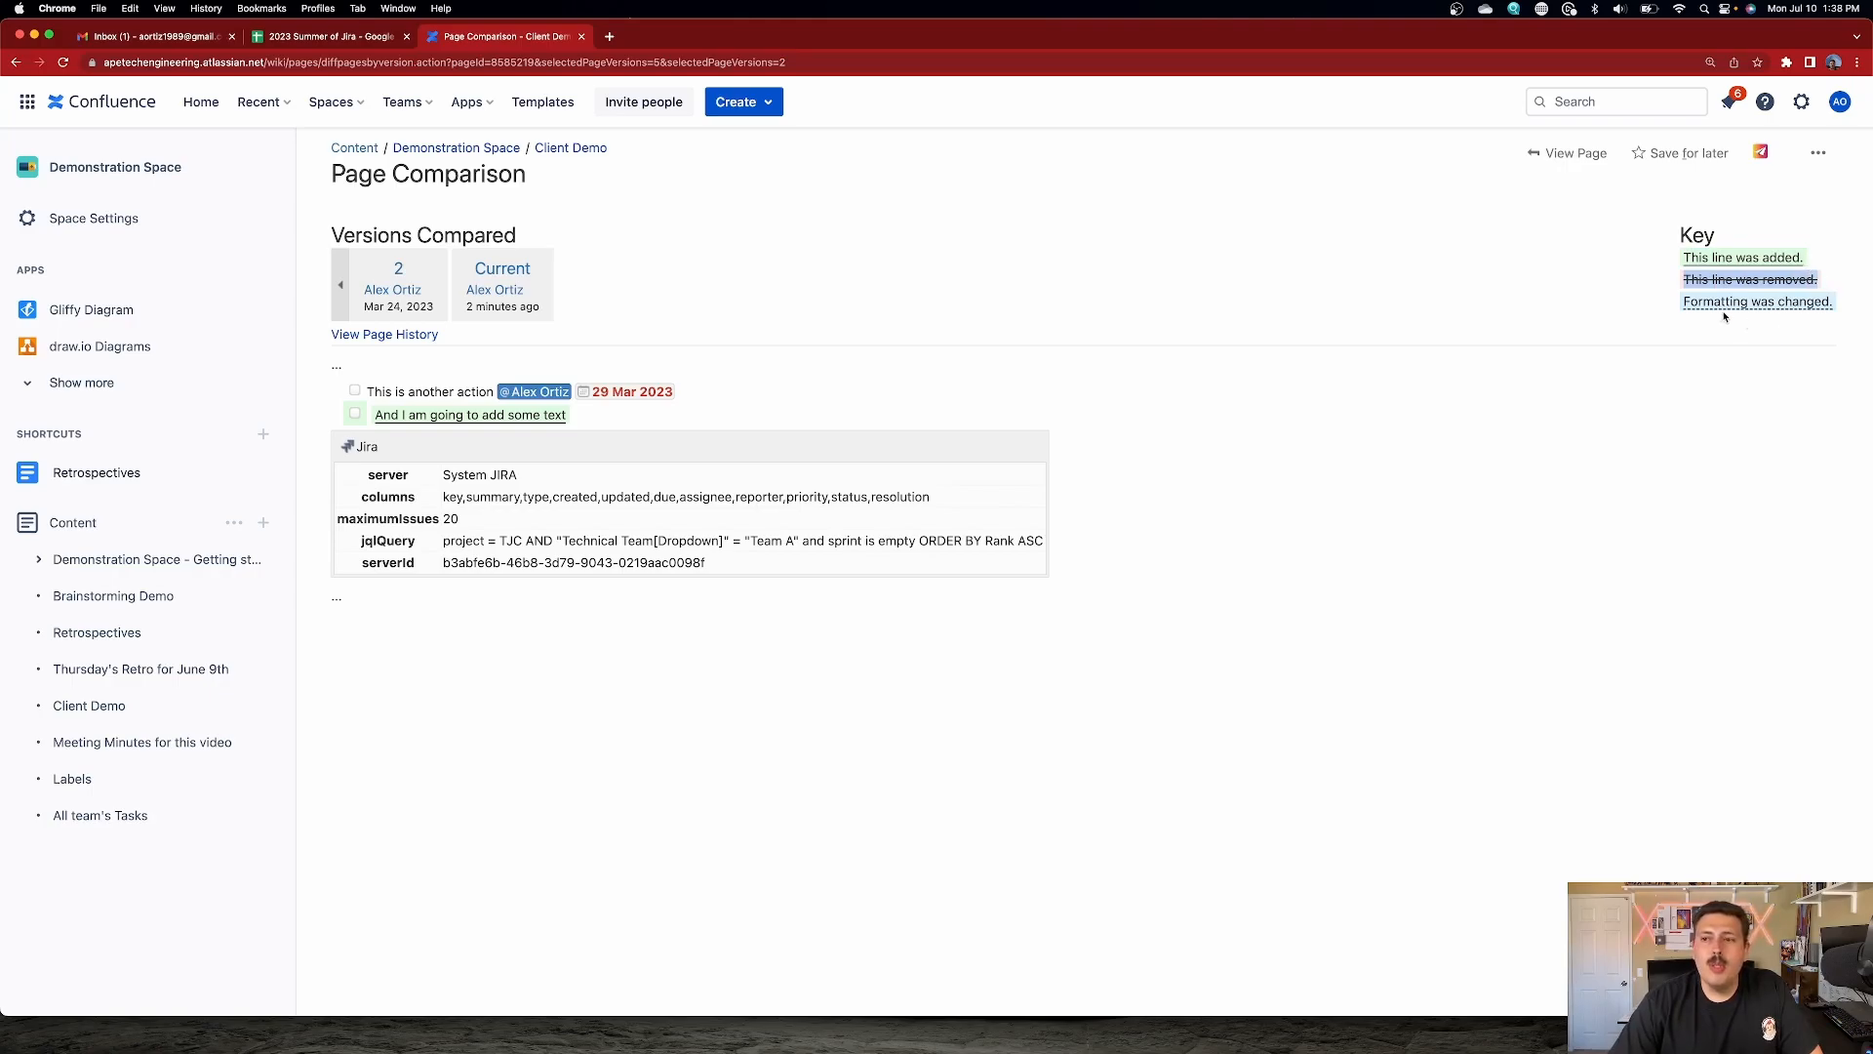
left_click_drag(1682, 306, 1829, 301)
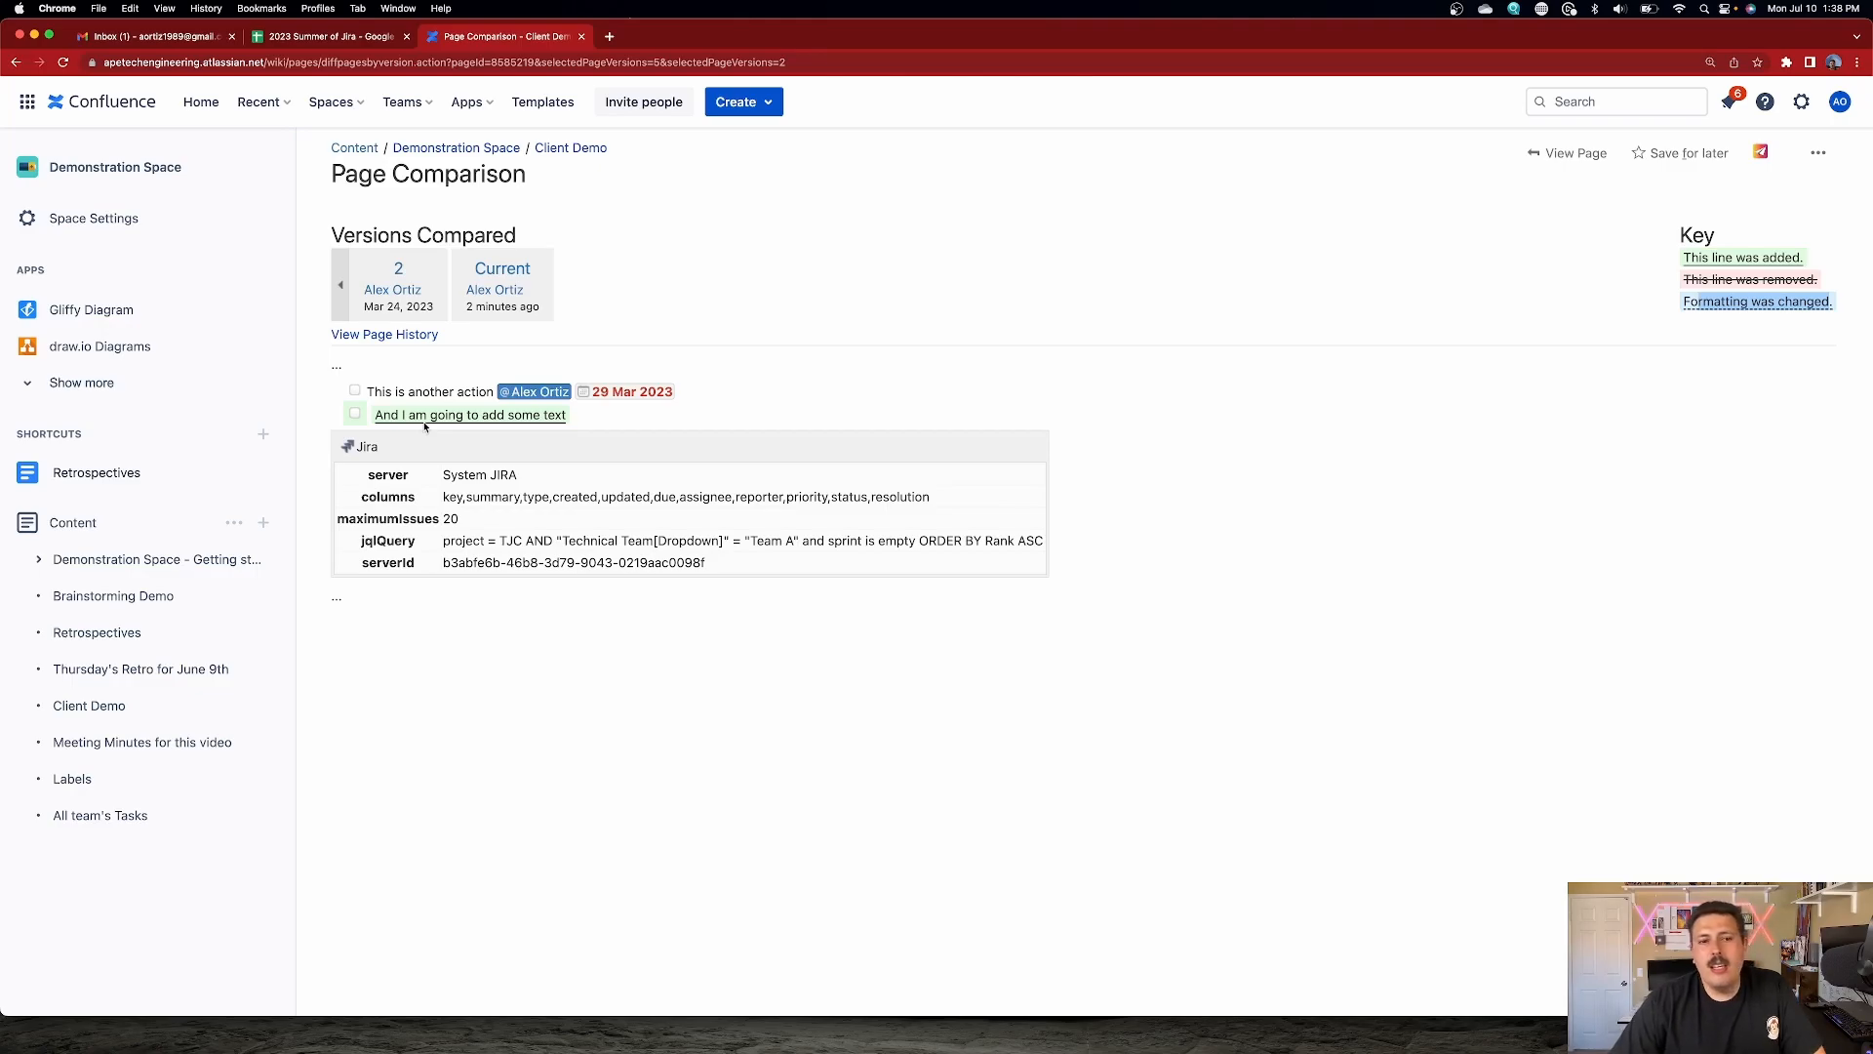
- Return to the page history, start restoring version 2, and select the default revert comment for editing
left_click(16, 61)
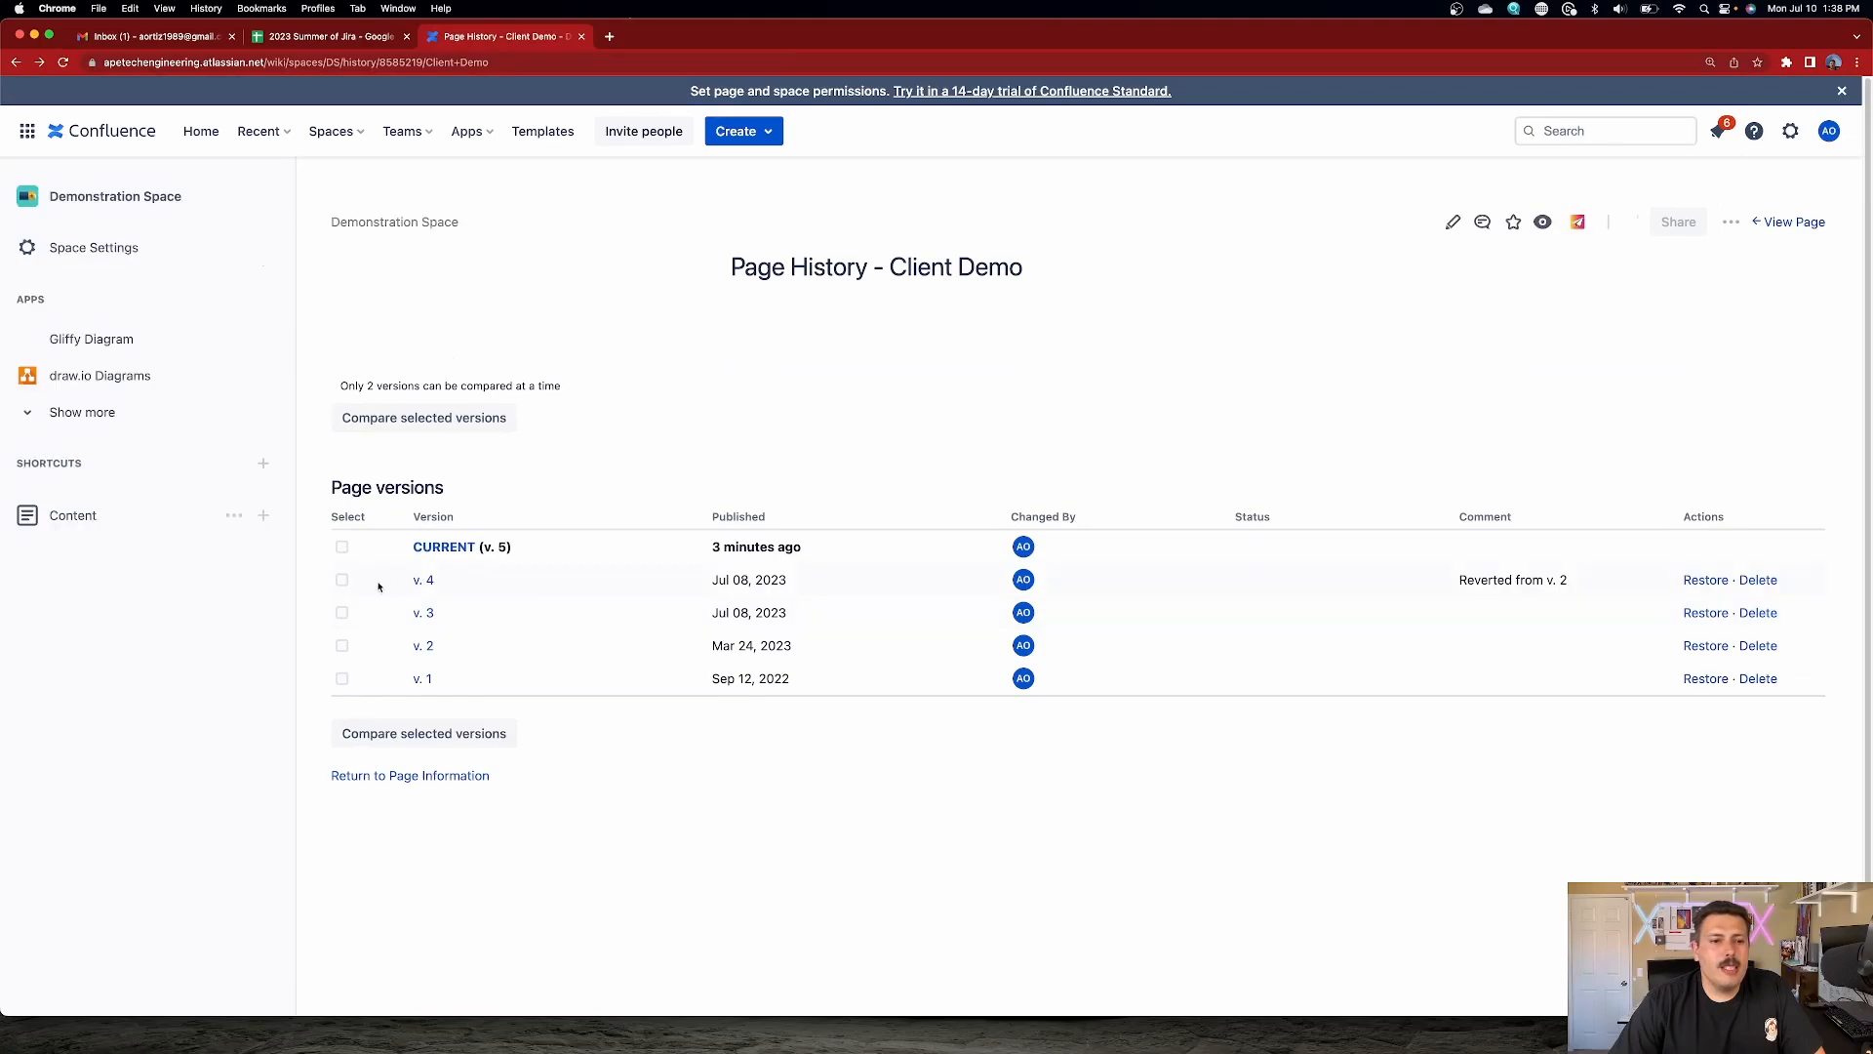
left_click(342, 646)
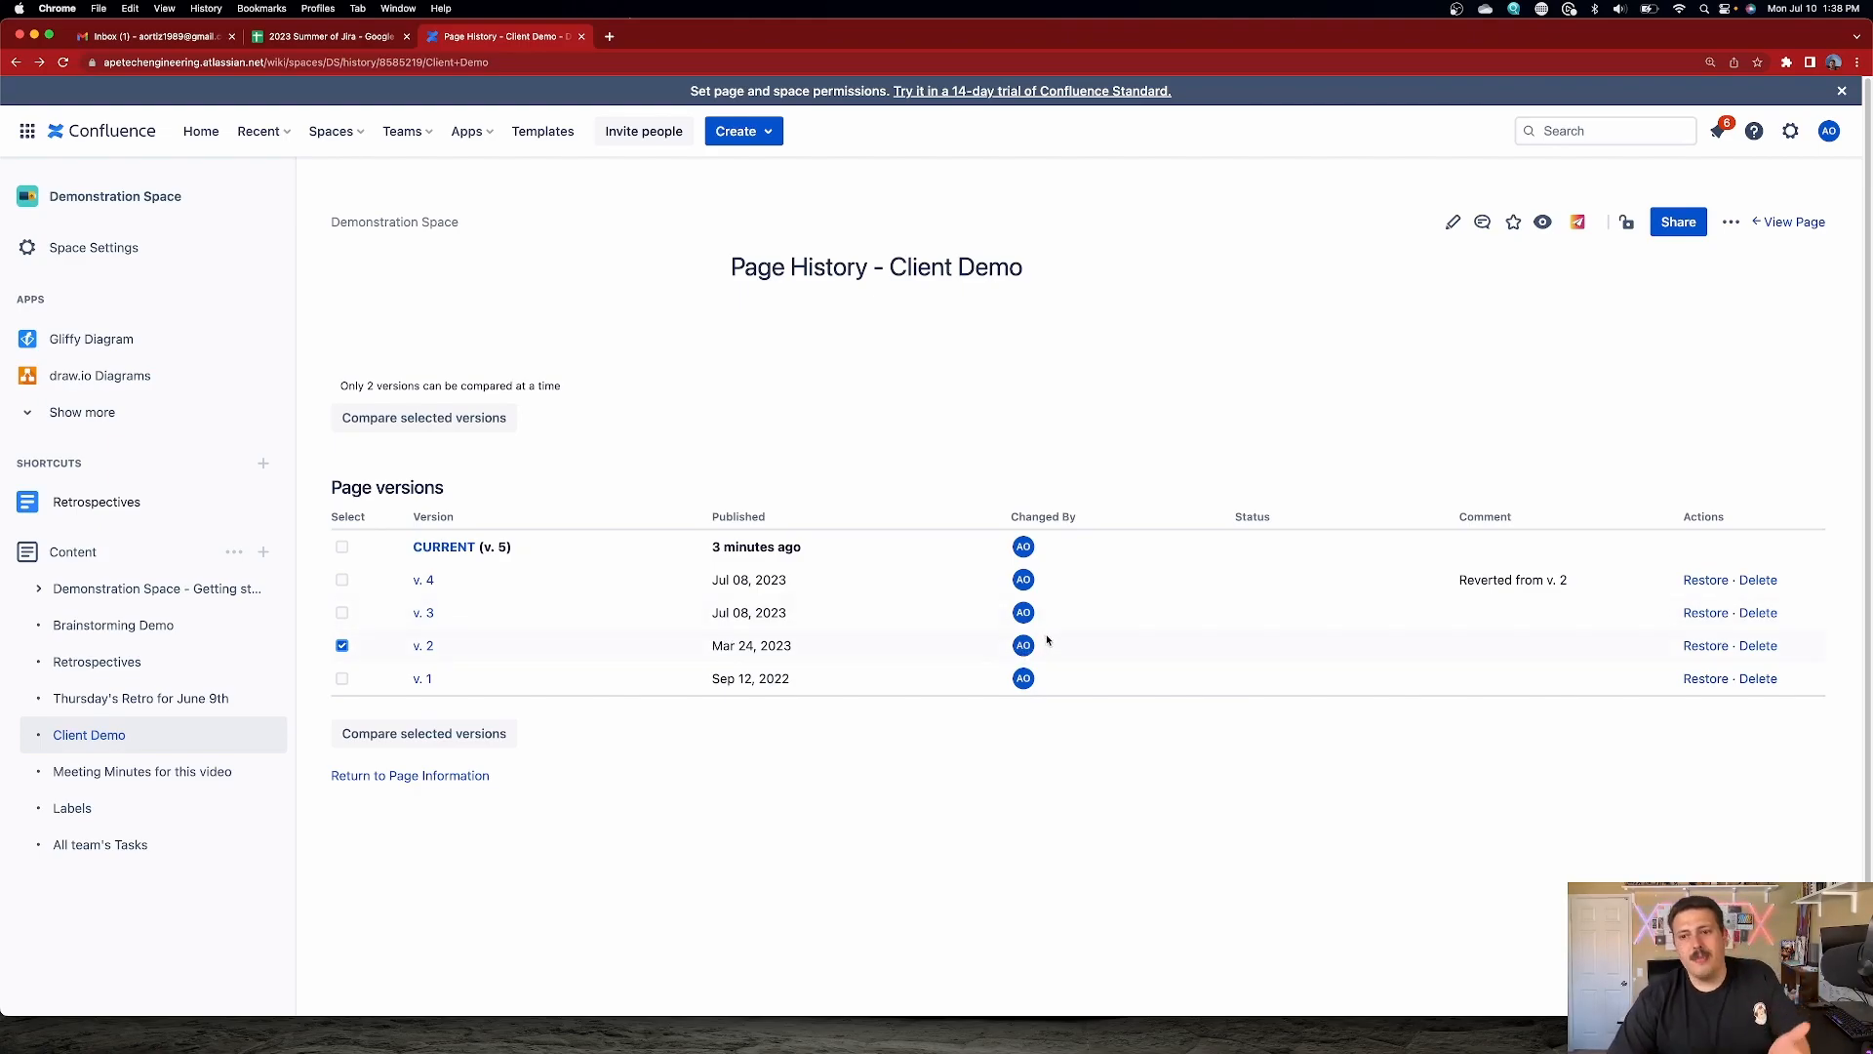
left_click(1707, 647)
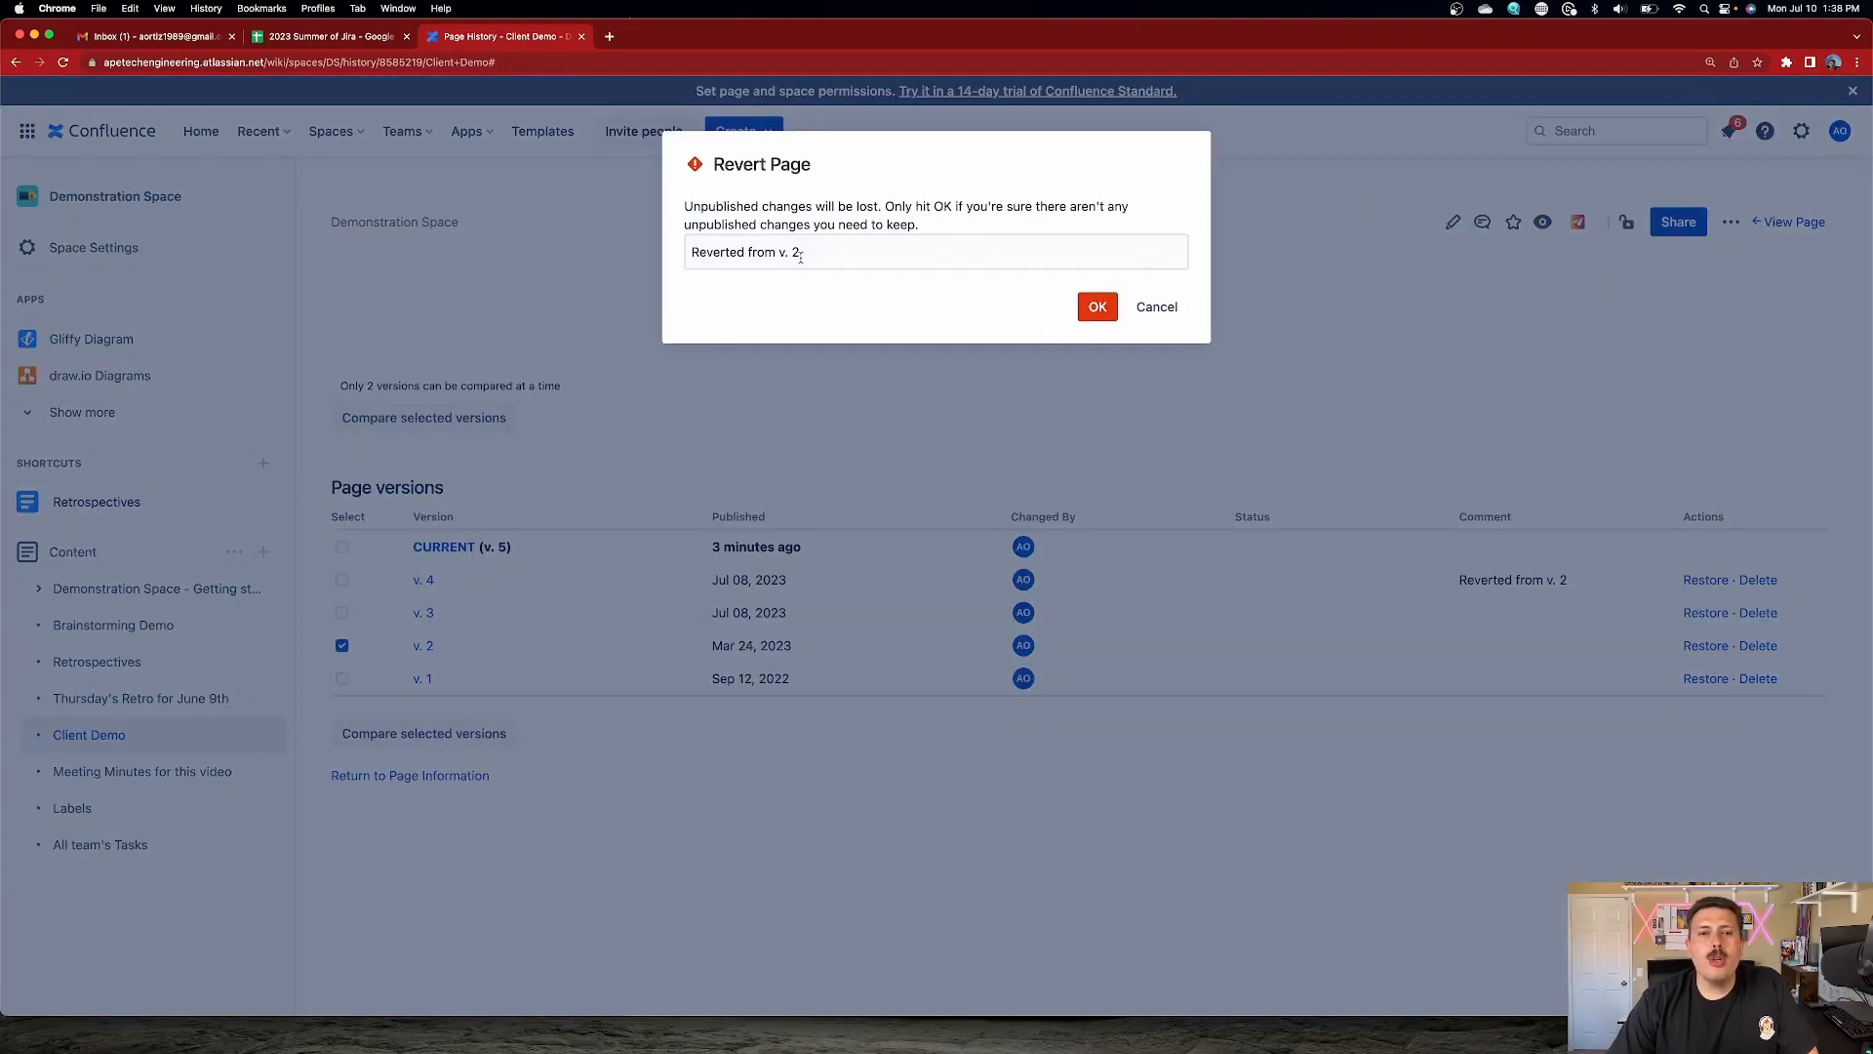
triple_click(842, 246)
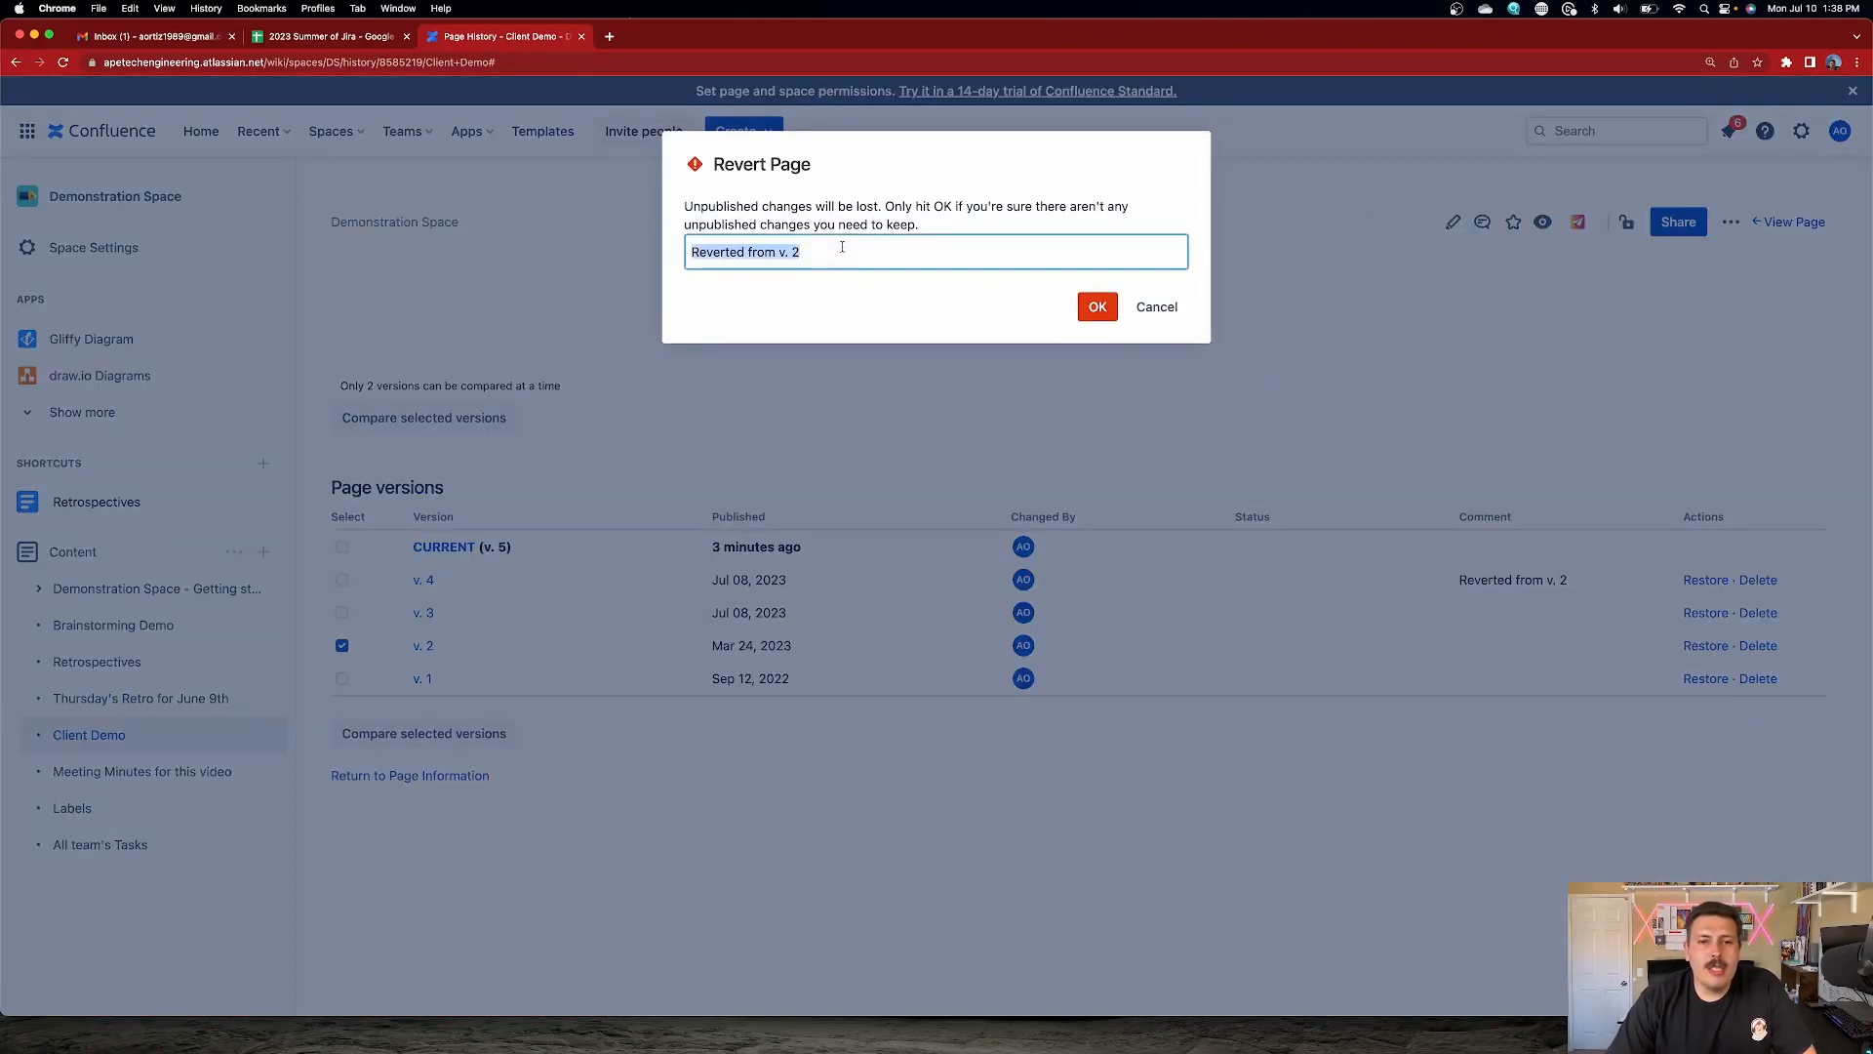